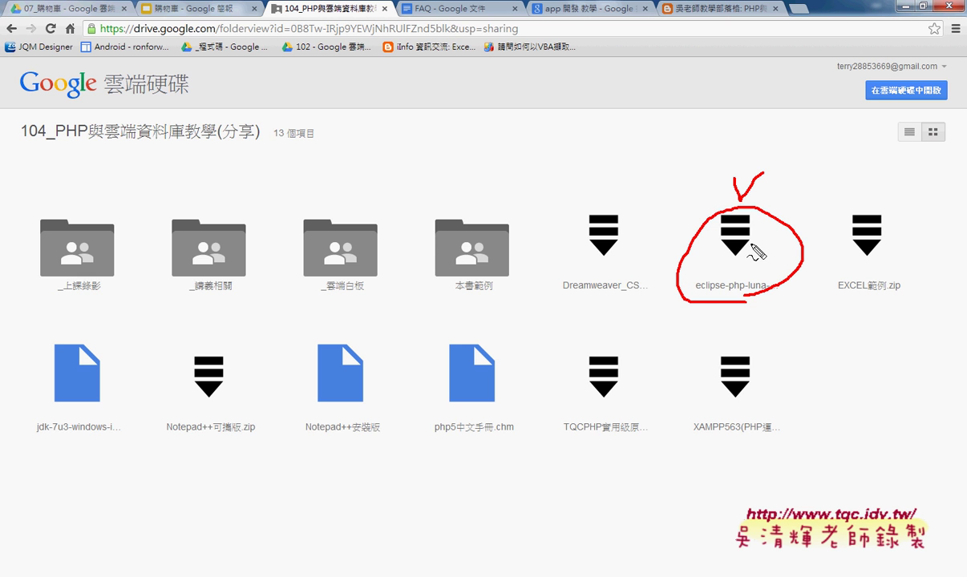
{"action": "left_click_drag", "start_coordinate": [695, 166], "coordinate": [685, 207]}
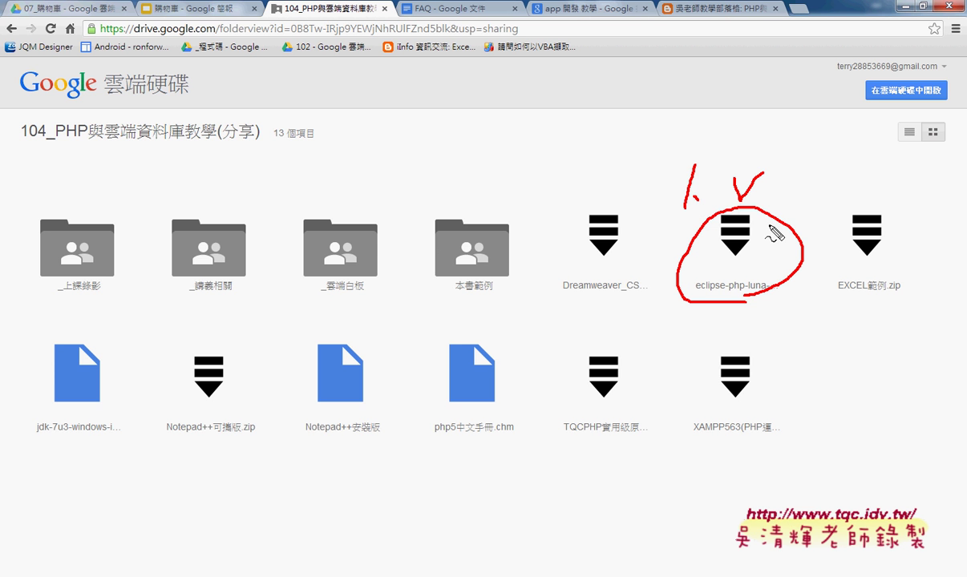
{"action": "mouse_move", "coordinate": [86, 442]}
{"action": "left_mouse_down"}
{"action": "mouse_move", "coordinate": [34, 437]}
{"action": "mouse_move", "coordinate": [116, 341]}
{"action": "mouse_move", "coordinate": [136, 404]}
{"action": "mouse_move", "coordinate": [85, 425]}
{"action": "left_mouse_up"}
{"action": "left_click_drag", "start_coordinate": [44, 296], "coordinate": [84, 310]}
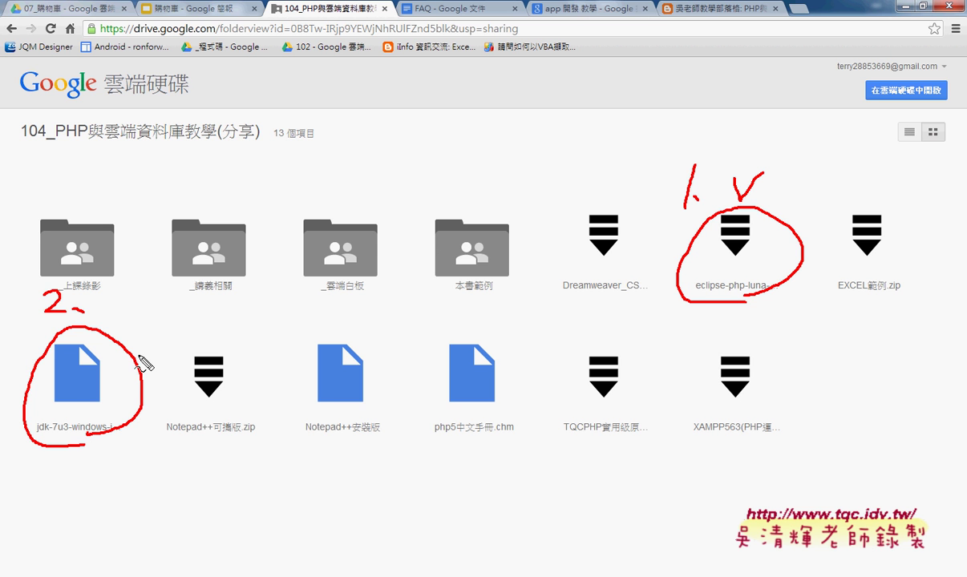
{"action": "left_click_drag", "start_coordinate": [161, 306], "coordinate": [145, 335]}
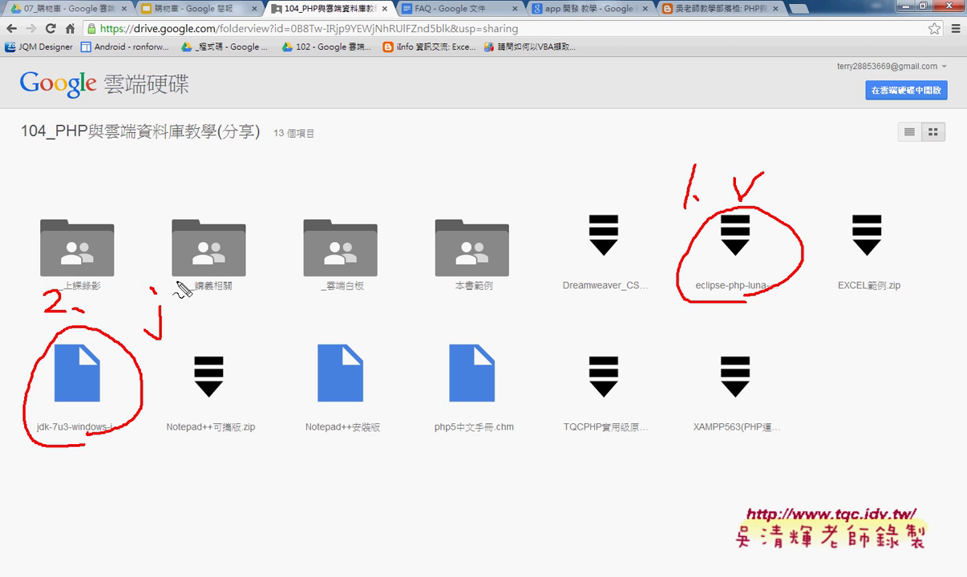
{"action": "mouse_move", "coordinate": [183, 268]}
{"action": "left_mouse_down"}
{"action": "mouse_move", "coordinate": [160, 321]}
{"action": "mouse_move", "coordinate": [185, 298]}
{"action": "mouse_move", "coordinate": [198, 321]}
{"action": "mouse_move", "coordinate": [222, 305]}
{"action": "mouse_move", "coordinate": [209, 301]}
{"action": "mouse_move", "coordinate": [220, 322]}
{"action": "left_mouse_up"}
{"action": "left_click_drag", "start_coordinate": [134, 347], "coordinate": [216, 341]}
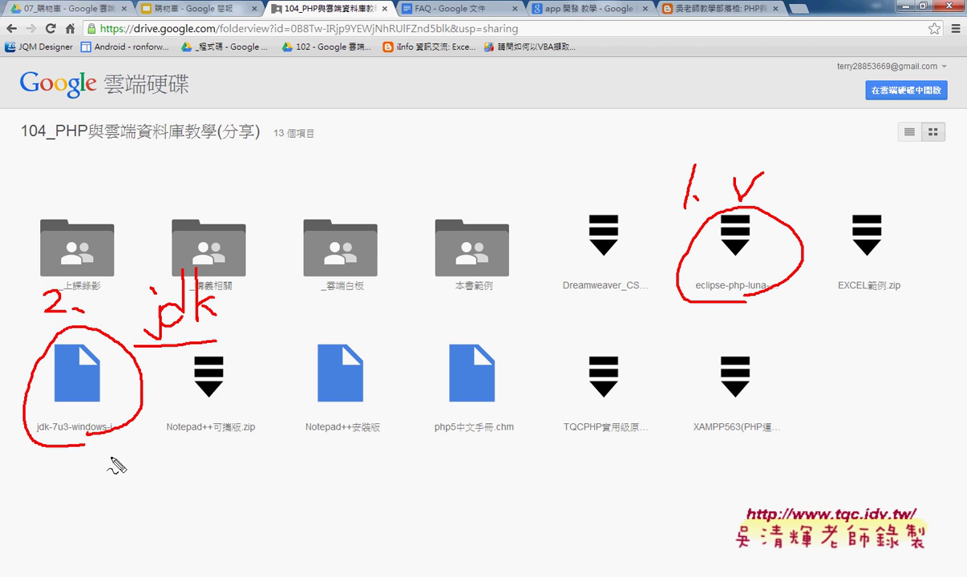
{"action": "mouse_move", "coordinate": [150, 452]}
{"action": "left_mouse_down"}
{"action": "mouse_move", "coordinate": [168, 477]}
{"action": "mouse_move", "coordinate": [205, 471]}
{"action": "mouse_move", "coordinate": [233, 442]}
{"action": "mouse_move", "coordinate": [230, 475]}
{"action": "mouse_move", "coordinate": [250, 476]}
{"action": "left_mouse_up"}
{"action": "left_click_drag", "start_coordinate": [235, 472], "coordinate": [269, 463]}
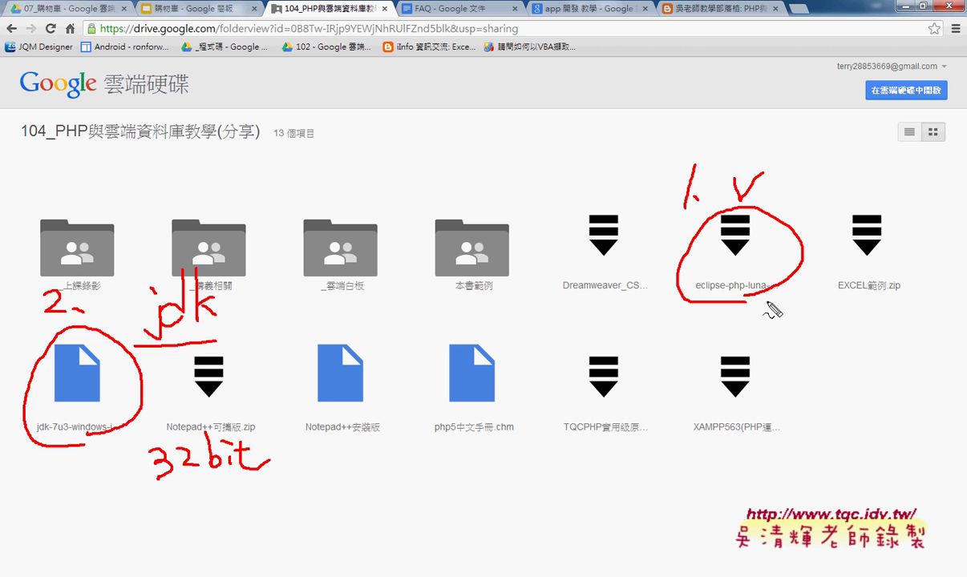
{"action": "key", "text": "Escape"}
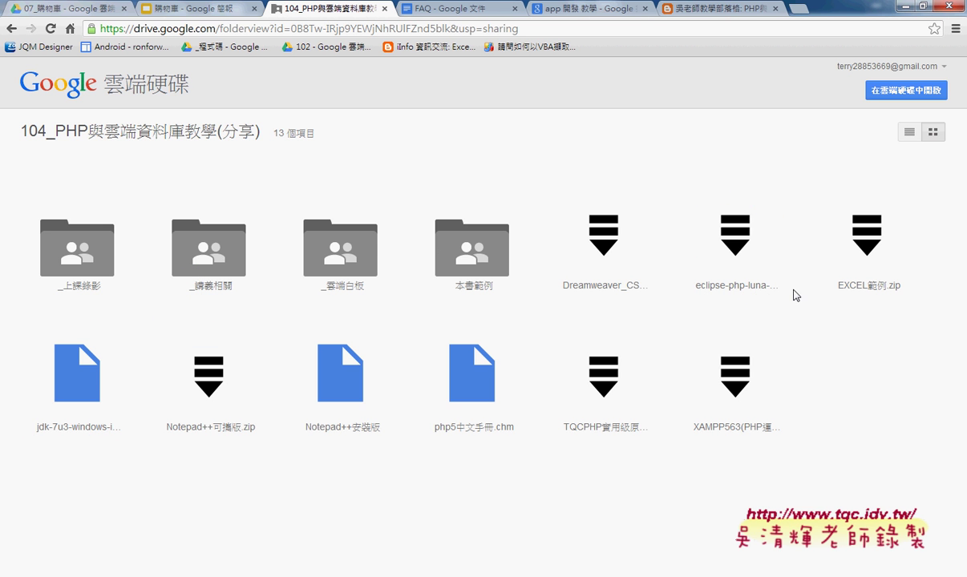
Switch from the browser to File Explorer and select the eclipse application in the eclipse-php-luna-SR2-win32 folder on drive D
{"action": "left_click", "coordinate": [910, 8]}
{"action": "left_click", "coordinate": [910, 6]}
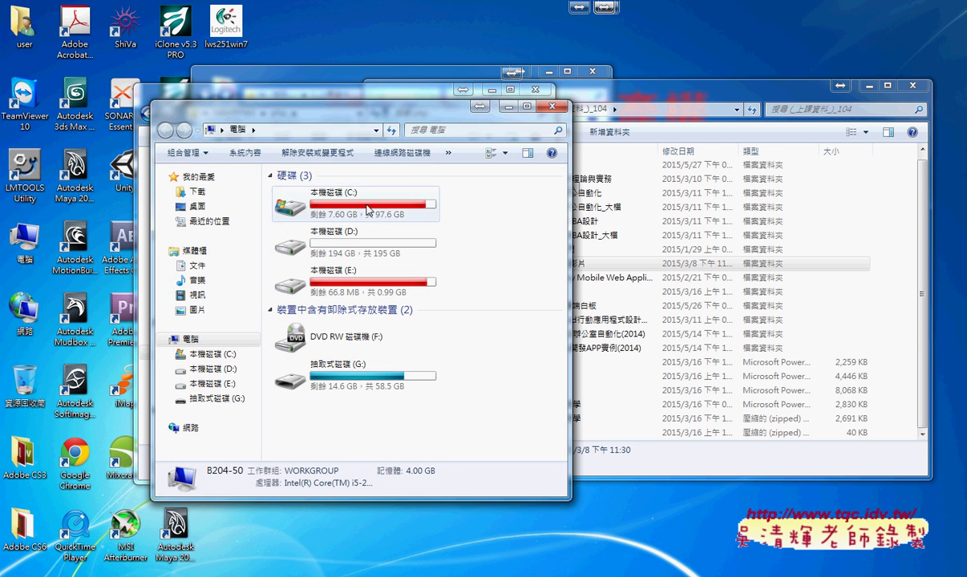
{"action": "double_click", "coordinate": [320, 227]}
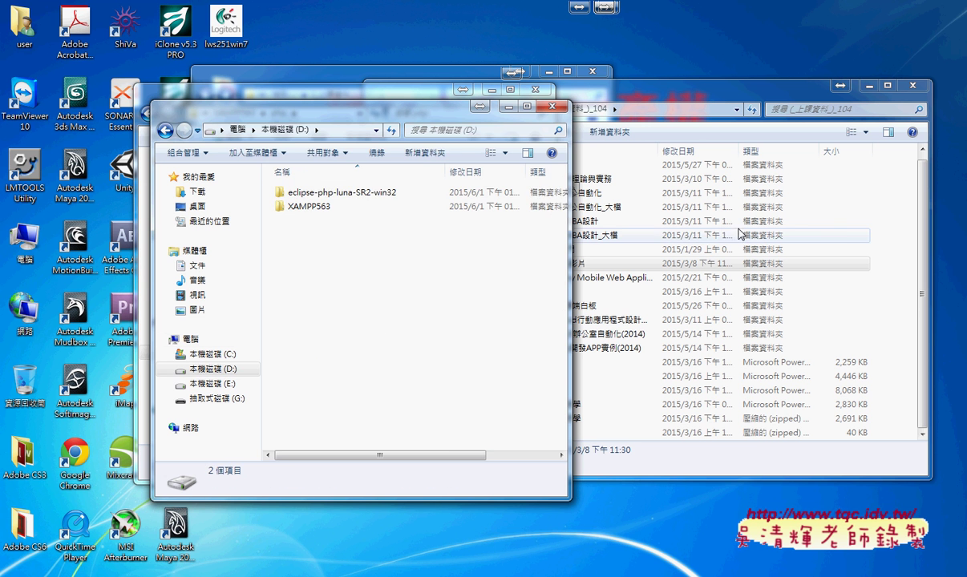
{"action": "left_click", "coordinate": [318, 193]}
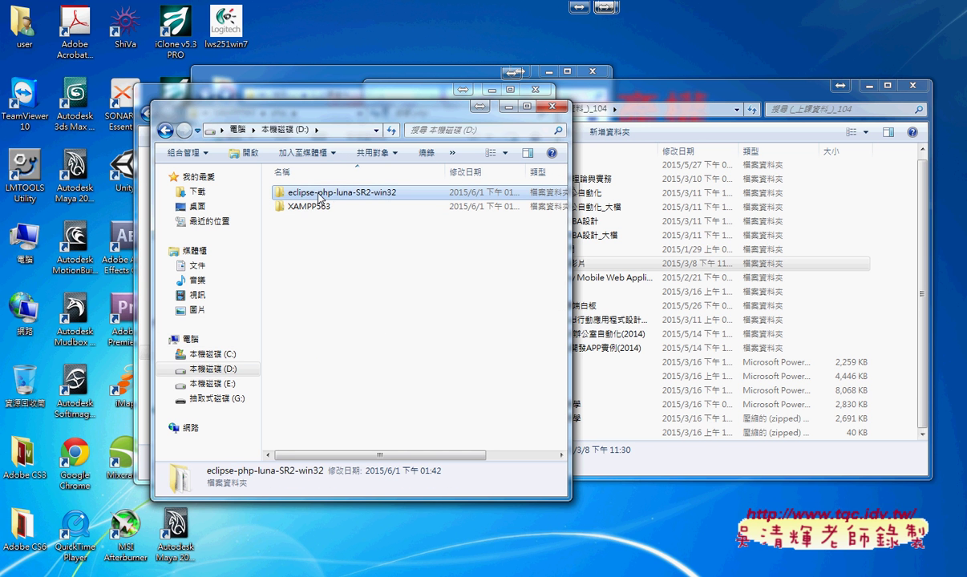
{"action": "double_click", "coordinate": [317, 192]}
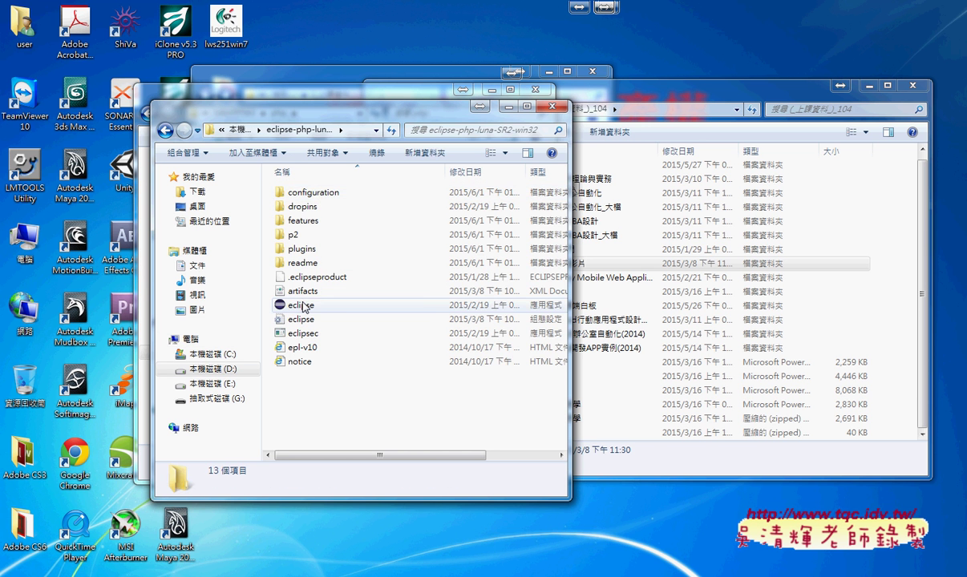
{"action": "left_click", "coordinate": [342, 310]}
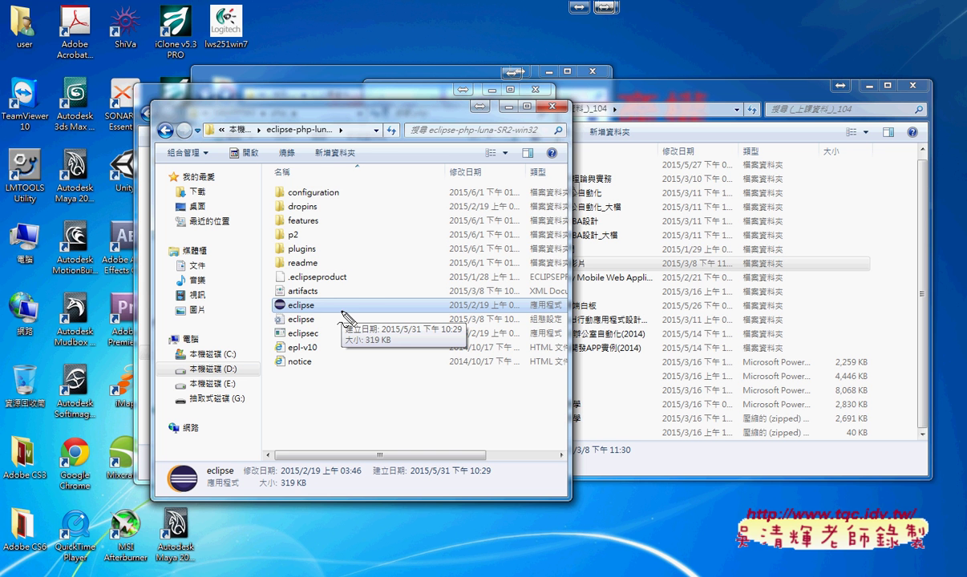
{"action": "mouse_move", "coordinate": [343, 314]}
{"action": "left_mouse_down"}
{"action": "mouse_move", "coordinate": [282, 316]}
{"action": "mouse_move", "coordinate": [263, 282]}
{"action": "mouse_move", "coordinate": [353, 321]}
{"action": "left_mouse_up"}
{"action": "mouse_move", "coordinate": [413, 254]}
{"action": "left_mouse_down"}
{"action": "mouse_move", "coordinate": [365, 266]}
{"action": "mouse_move", "coordinate": [340, 290]}
{"action": "mouse_move", "coordinate": [368, 285]}
{"action": "left_mouse_up"}
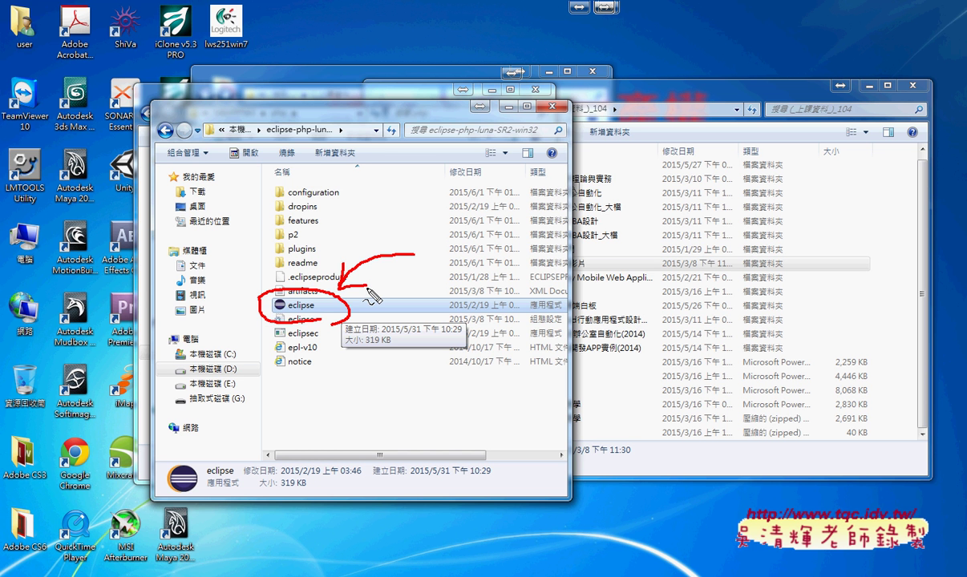
{"action": "key", "text": "Escape"}
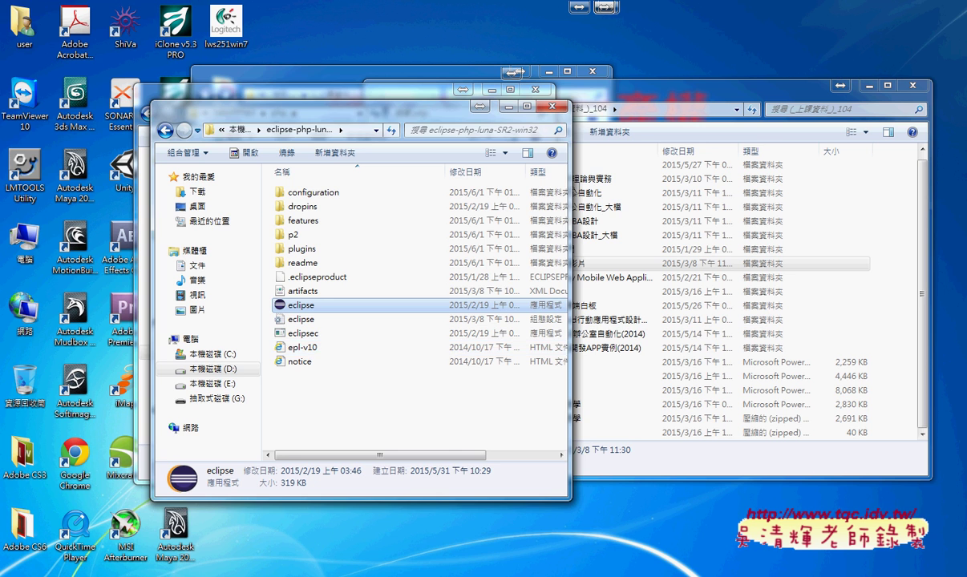
Close the Eclipse instance that is already running and confirm the exit
{"action": "right_click", "coordinate": [448, 563]}
{"action": "left_click", "coordinate": [447, 554]}
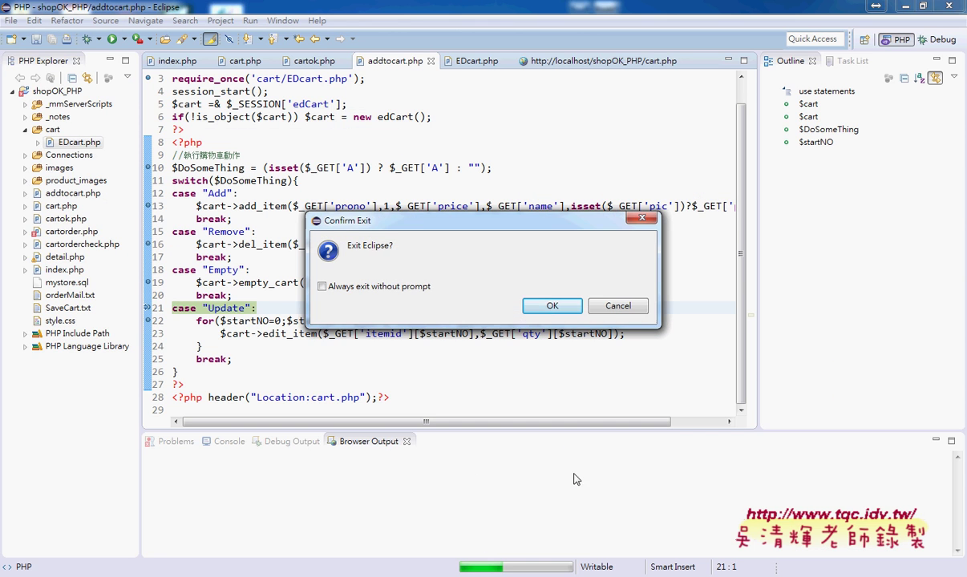
{"action": "left_click", "coordinate": [553, 306]}
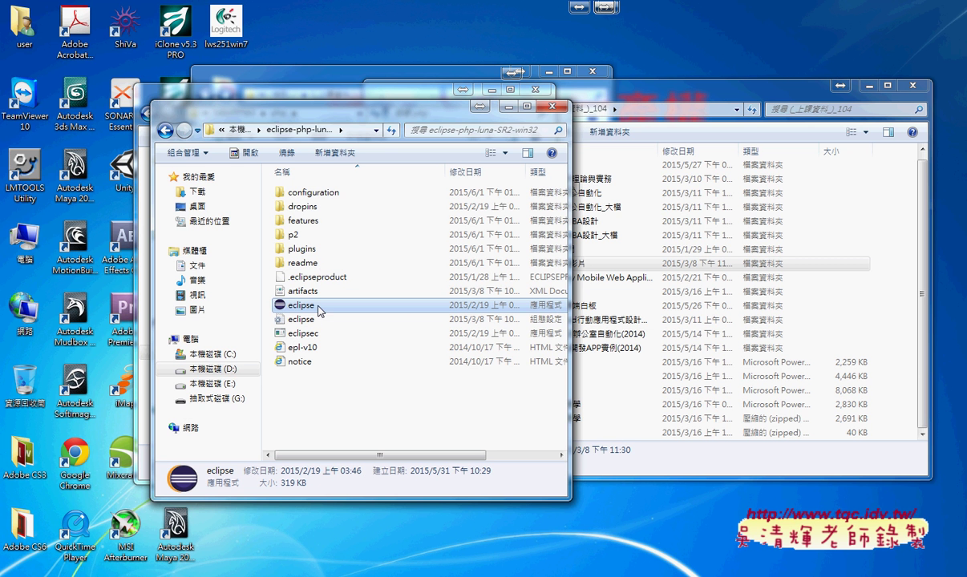
Start Eclipse from its folder with the workspace D:\XAMPP563\htdocs and close all open editor files
{"action": "double_click", "coordinate": [317, 307]}
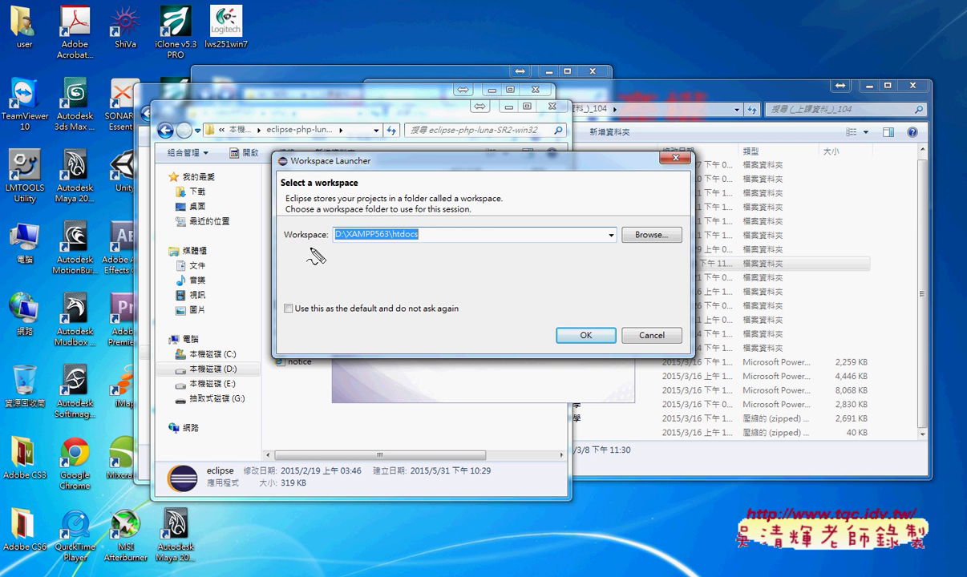
{"action": "left_click_drag", "start_coordinate": [291, 245], "coordinate": [320, 248]}
{"action": "mouse_move", "coordinate": [417, 238]}
{"action": "left_mouse_down"}
{"action": "mouse_move", "coordinate": [333, 238]}
{"action": "mouse_move", "coordinate": [344, 225]}
{"action": "mouse_move", "coordinate": [430, 232]}
{"action": "mouse_move", "coordinate": [406, 246]}
{"action": "left_mouse_up"}
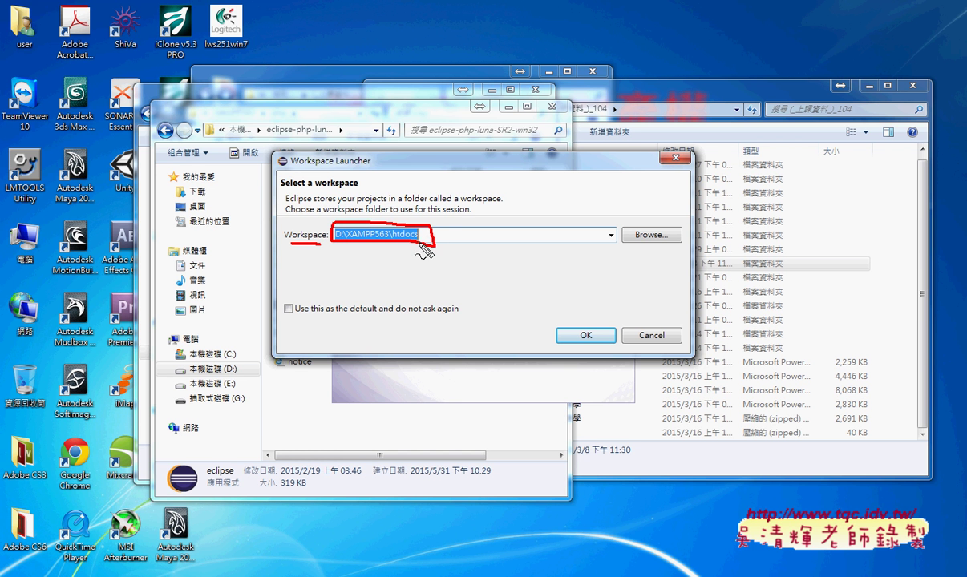
{"action": "mouse_move", "coordinate": [487, 317]}
{"action": "left_mouse_down"}
{"action": "mouse_move", "coordinate": [447, 256]}
{"action": "mouse_move", "coordinate": [443, 263]}
{"action": "mouse_move", "coordinate": [457, 257]}
{"action": "left_mouse_up"}
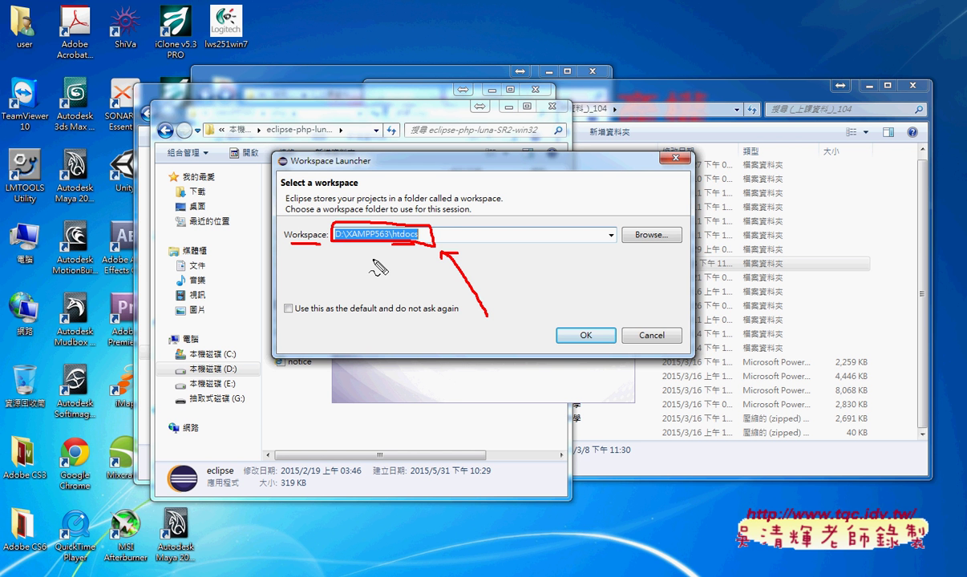
{"action": "key", "text": "Escape"}
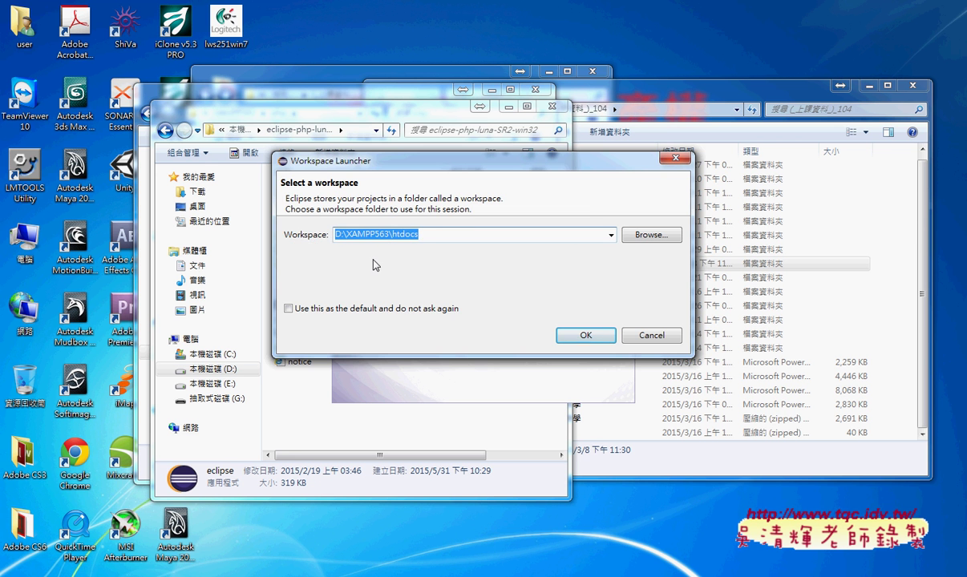
{"action": "left_click", "coordinate": [583, 335]}
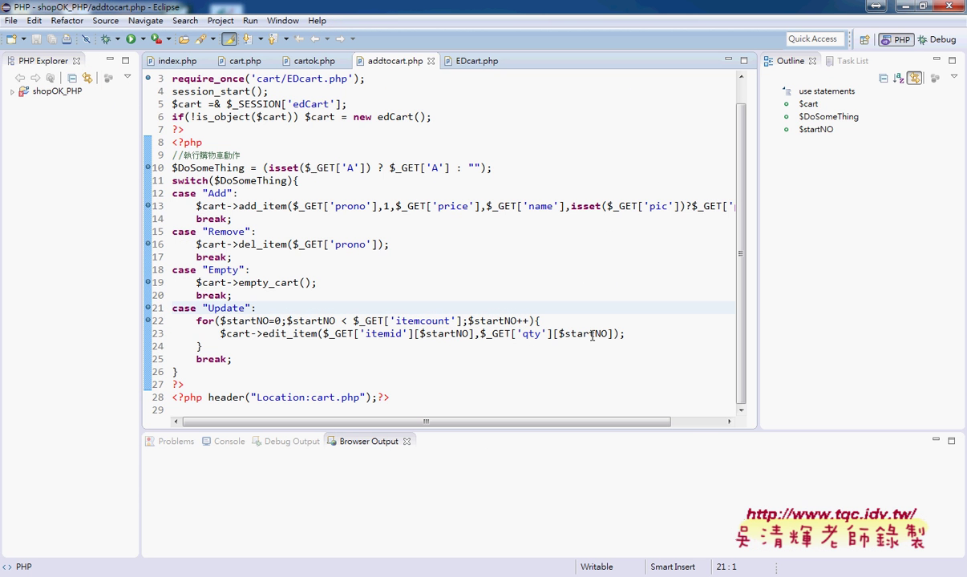
{"action": "right_click", "coordinate": [324, 61]}
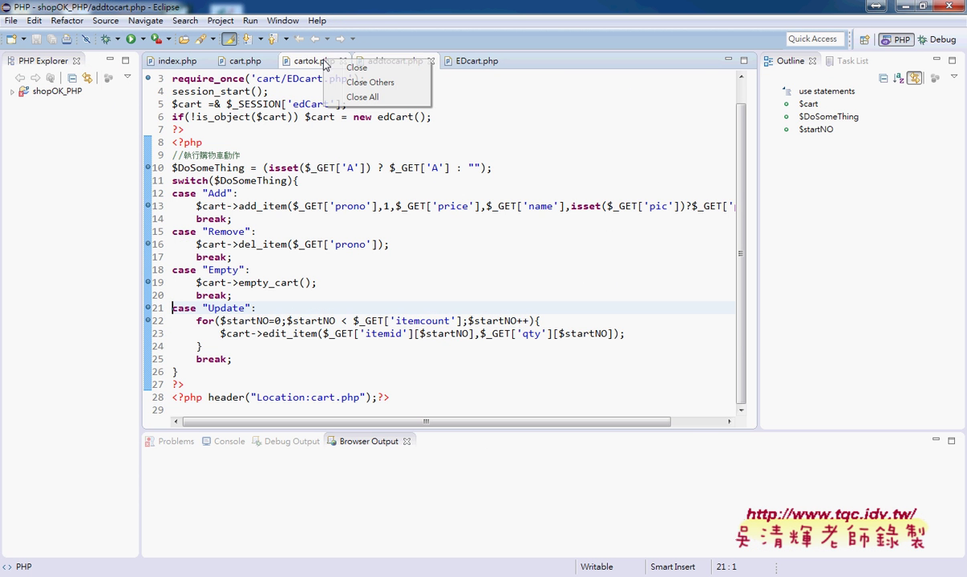
{"action": "left_click", "coordinate": [347, 97]}
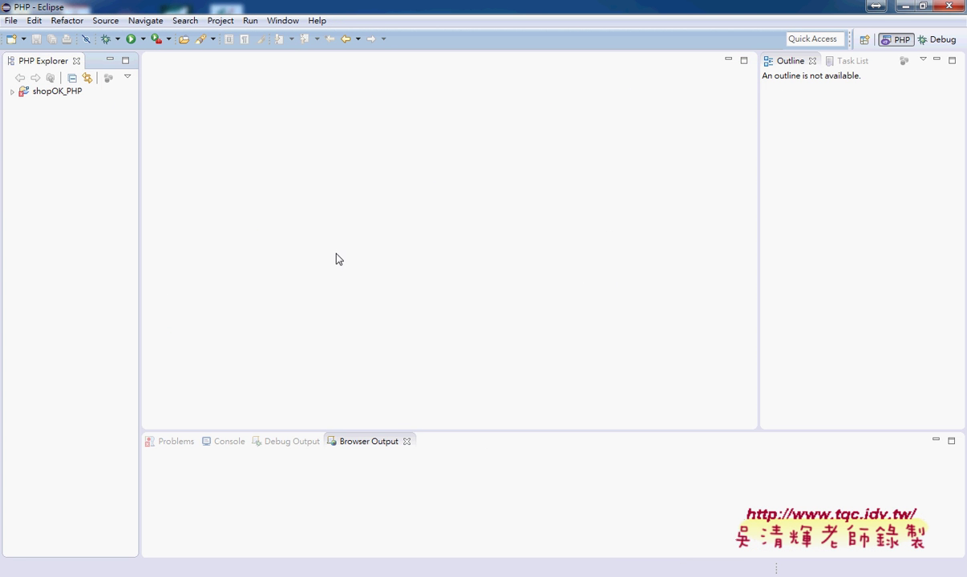
Open the Debug page of the PHP settings in the Eclipse preferences
{"action": "left_click", "coordinate": [283, 21]}
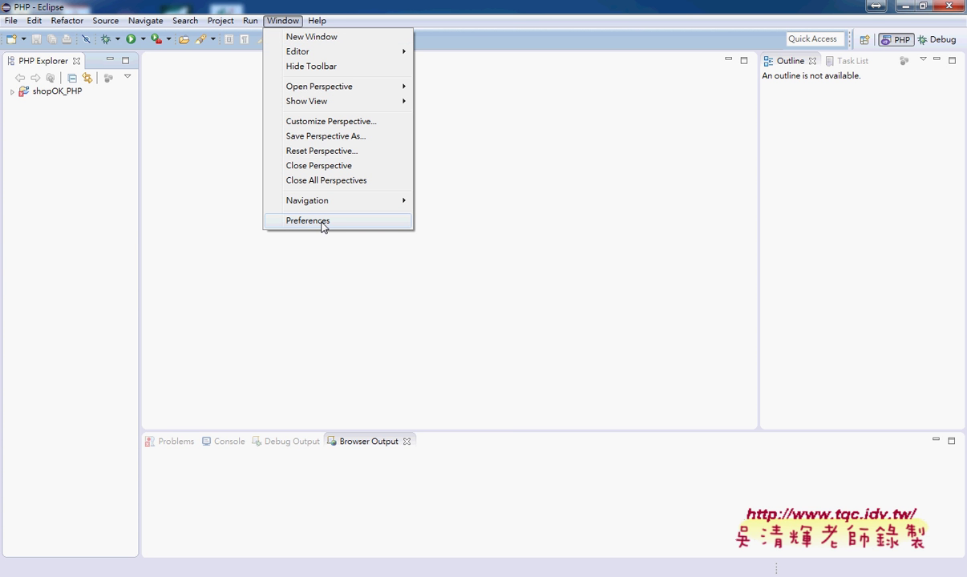
{"action": "left_click", "coordinate": [322, 225]}
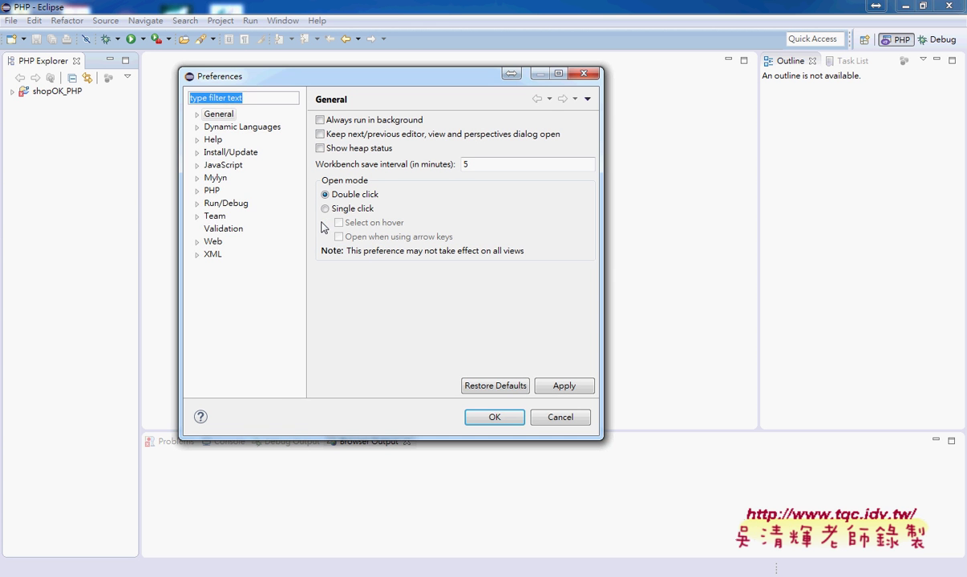
{"action": "left_click", "coordinate": [197, 191]}
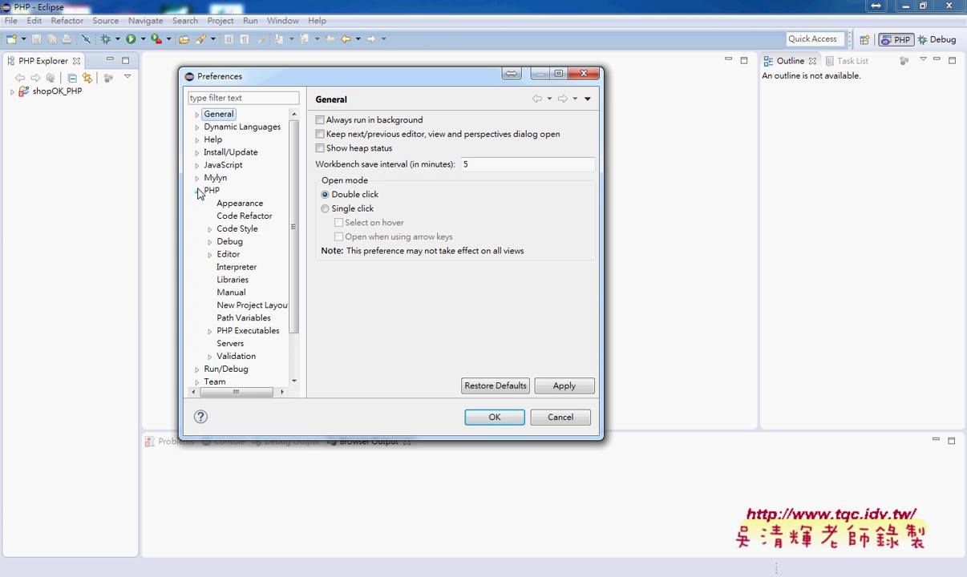
{"action": "left_click", "coordinate": [210, 243]}
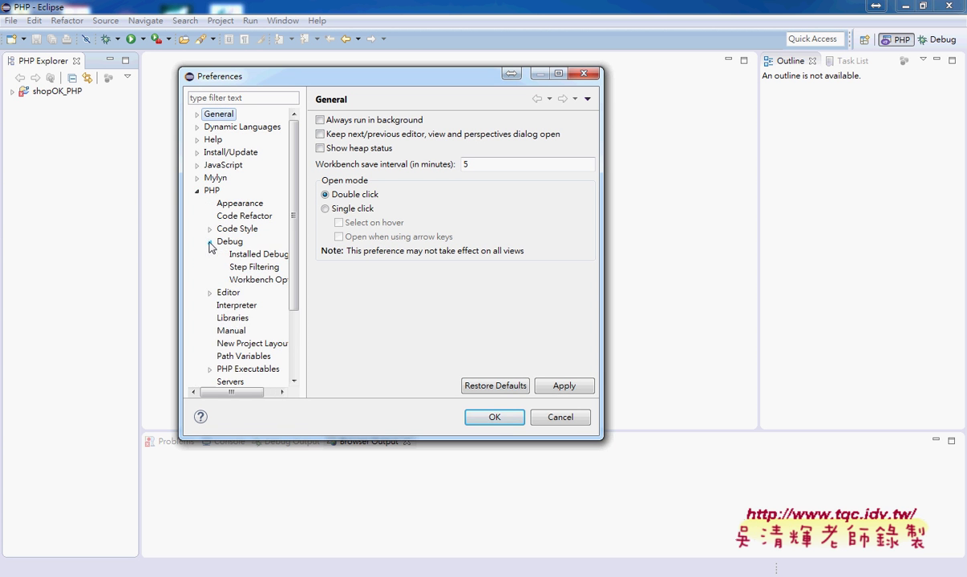
{"action": "left_click_drag", "start_coordinate": [364, 77], "coordinate": [407, 71]}
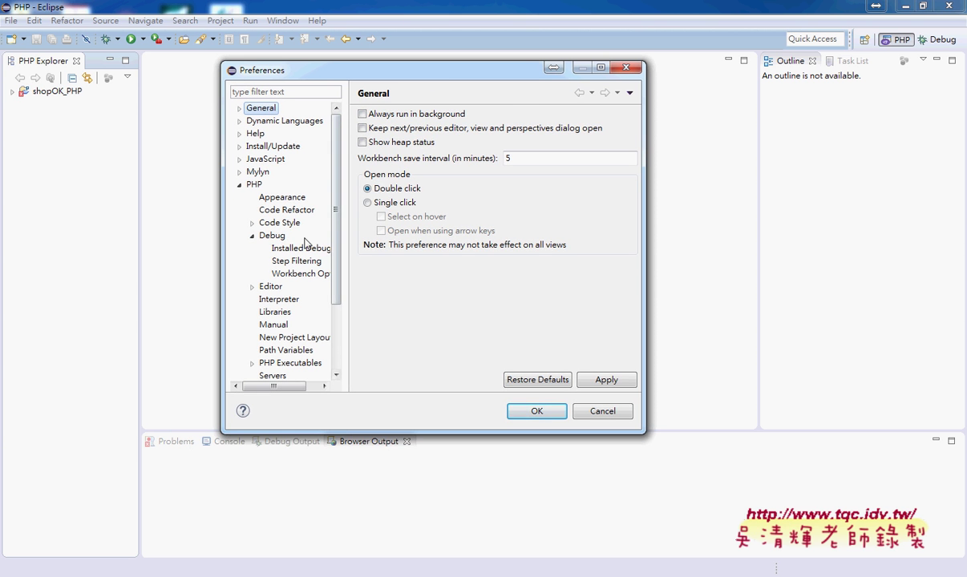
{"action": "left_click", "coordinate": [271, 236]}
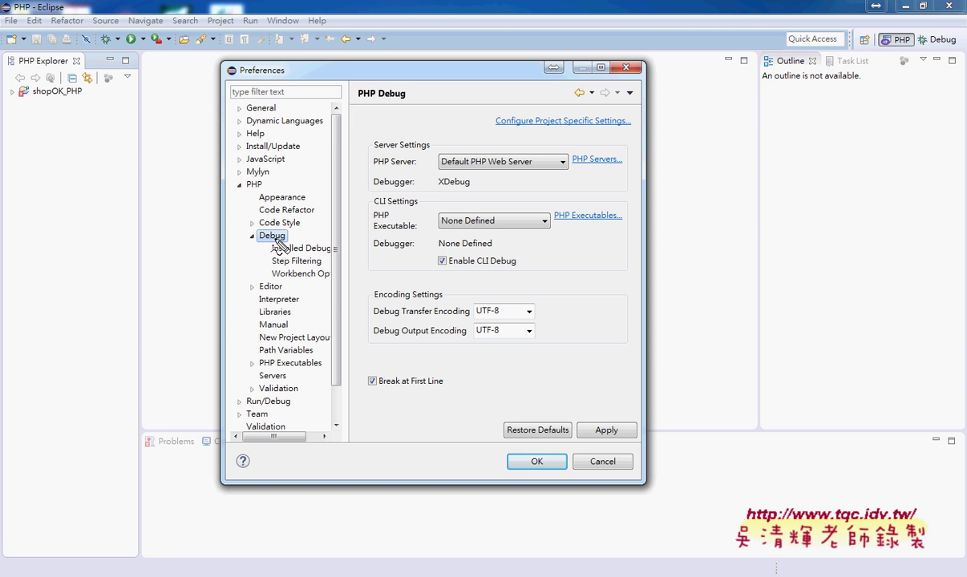
{"action": "mouse_move", "coordinate": [284, 34]}
{"action": "left_mouse_down"}
{"action": "mouse_move", "coordinate": [255, 26]}
{"action": "mouse_move", "coordinate": [303, 21]}
{"action": "mouse_move", "coordinate": [293, 33]}
{"action": "left_mouse_up"}
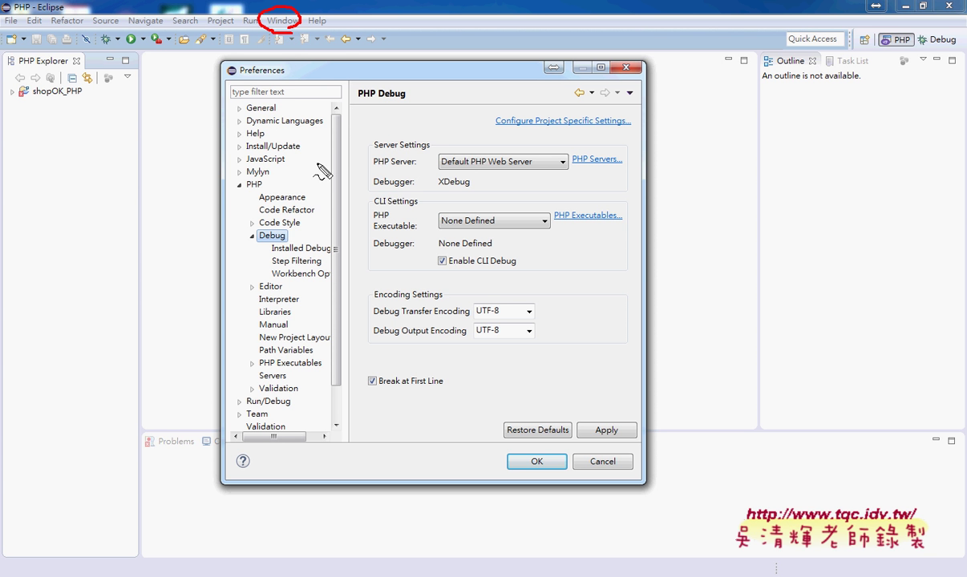
{"action": "mouse_move", "coordinate": [261, 192]}
{"action": "left_mouse_down"}
{"action": "mouse_move", "coordinate": [232, 185]}
{"action": "mouse_move", "coordinate": [255, 178]}
{"action": "left_mouse_up"}
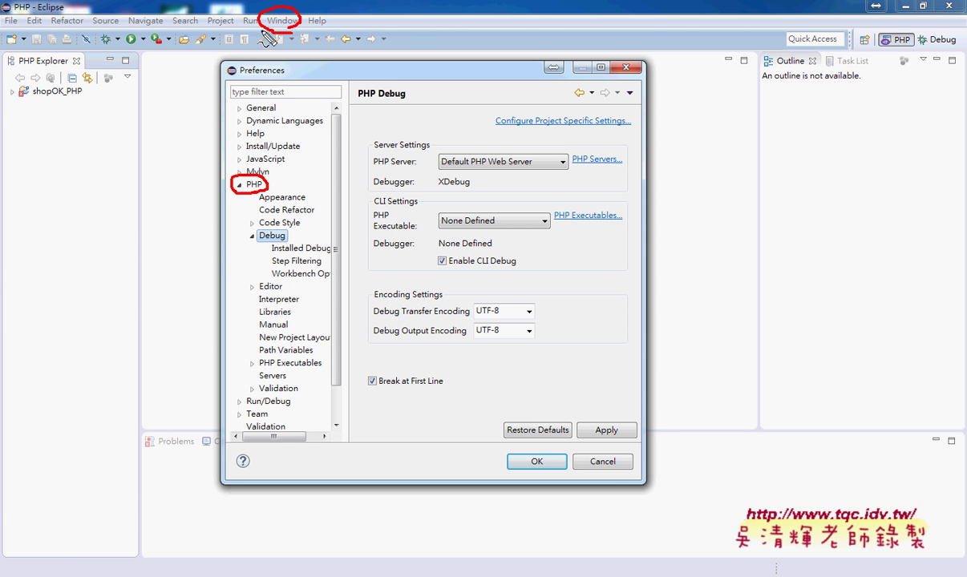
{"action": "mouse_move", "coordinate": [261, 32]}
{"action": "left_mouse_down"}
{"action": "mouse_move", "coordinate": [227, 138]}
{"action": "mouse_move", "coordinate": [232, 160]}
{"action": "left_mouse_up"}
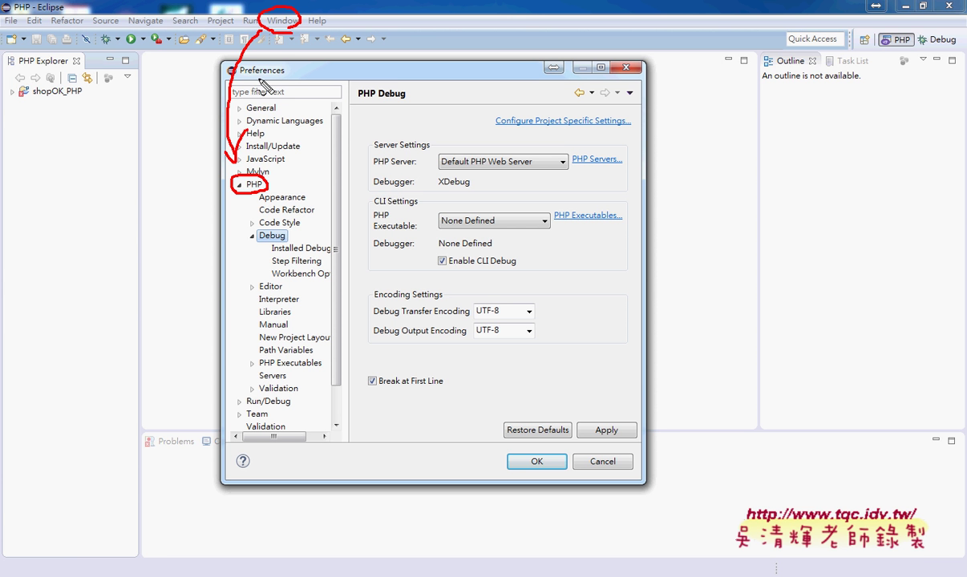
{"action": "mouse_move", "coordinate": [259, 78]}
{"action": "left_mouse_down"}
{"action": "mouse_move", "coordinate": [285, 71]}
{"action": "mouse_move", "coordinate": [249, 72]}
{"action": "left_mouse_up"}
{"action": "left_click_drag", "start_coordinate": [261, 34], "coordinate": [241, 71]}
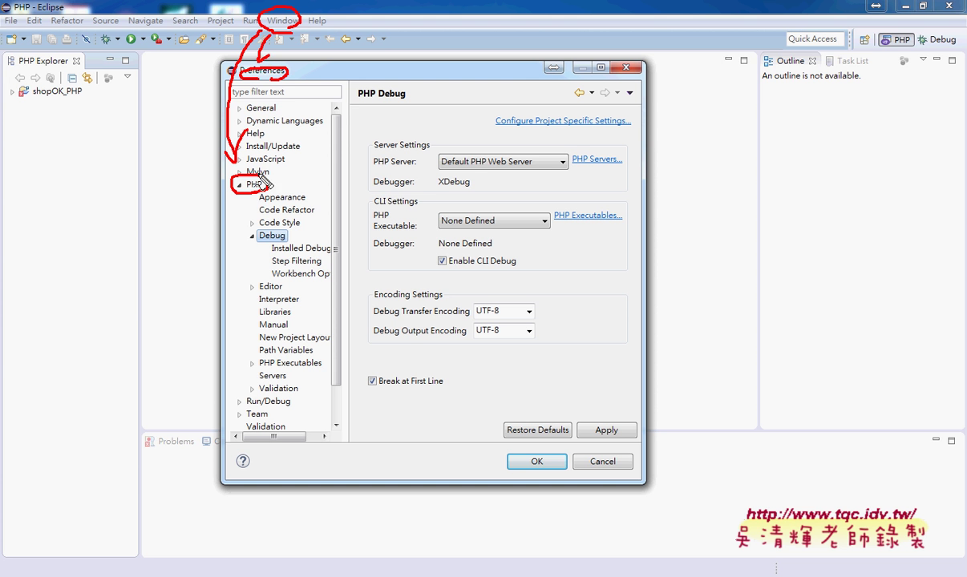
{"action": "mouse_move", "coordinate": [232, 194]}
{"action": "left_mouse_down"}
{"action": "mouse_move", "coordinate": [209, 212]}
{"action": "mouse_move", "coordinate": [304, 248]}
{"action": "left_mouse_up"}
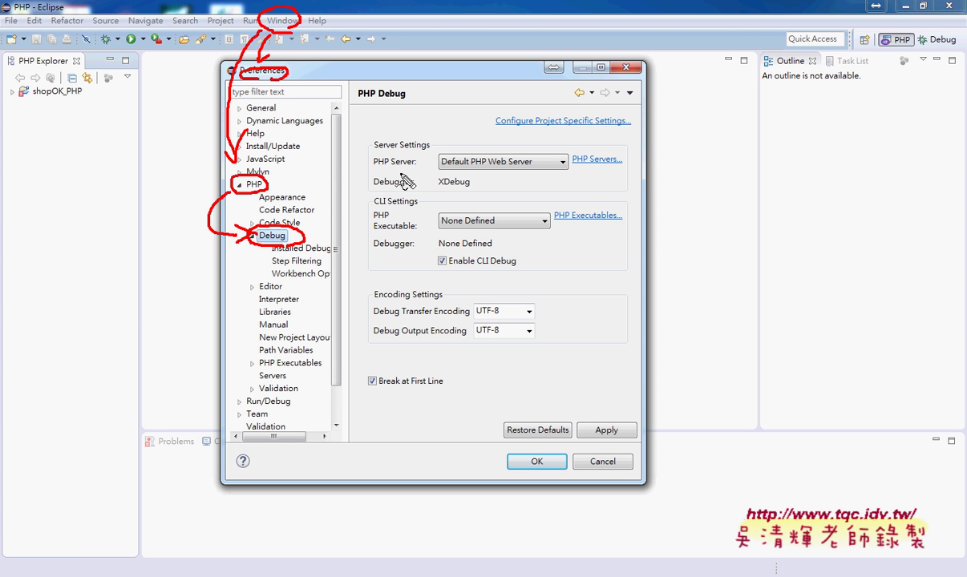
{"action": "mouse_move", "coordinate": [620, 168]}
{"action": "left_mouse_down"}
{"action": "mouse_move", "coordinate": [574, 170]}
{"action": "mouse_move", "coordinate": [622, 154]}
{"action": "mouse_move", "coordinate": [571, 170]}
{"action": "left_mouse_up"}
{"action": "left_click_drag", "start_coordinate": [374, 190], "coordinate": [415, 194]}
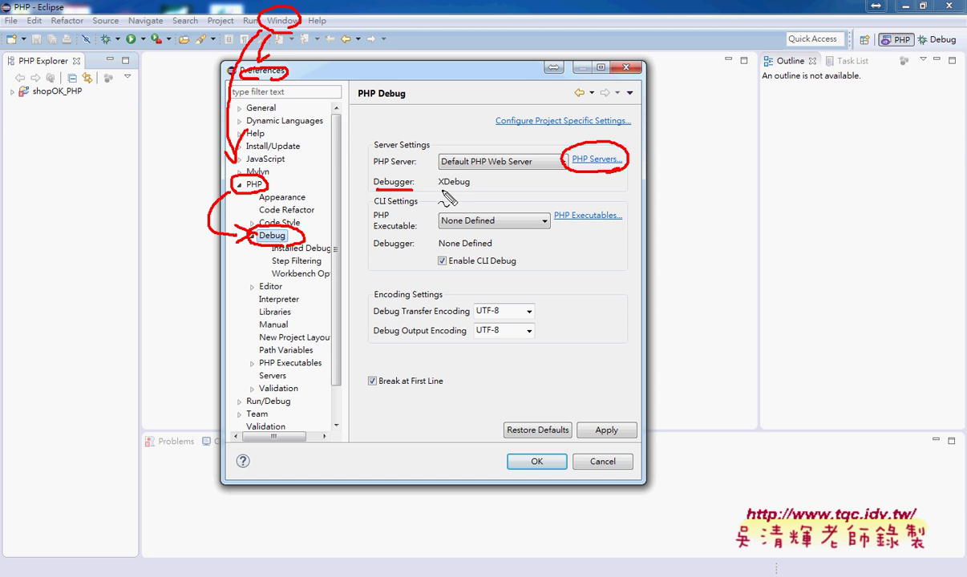
{"action": "mouse_move", "coordinate": [437, 190]}
{"action": "left_mouse_down"}
{"action": "mouse_move", "coordinate": [475, 190]}
{"action": "mouse_move", "coordinate": [448, 172]}
{"action": "mouse_move", "coordinate": [432, 189]}
{"action": "left_mouse_up"}
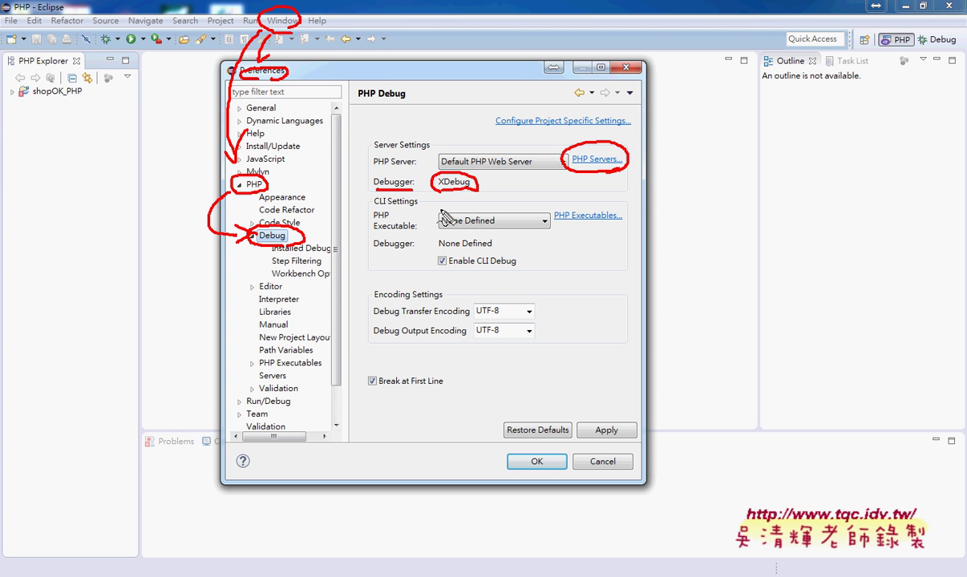
Open the Default PHP Web Server entry for editing from the PHP Servers settings
{"action": "key", "text": "Escape"}
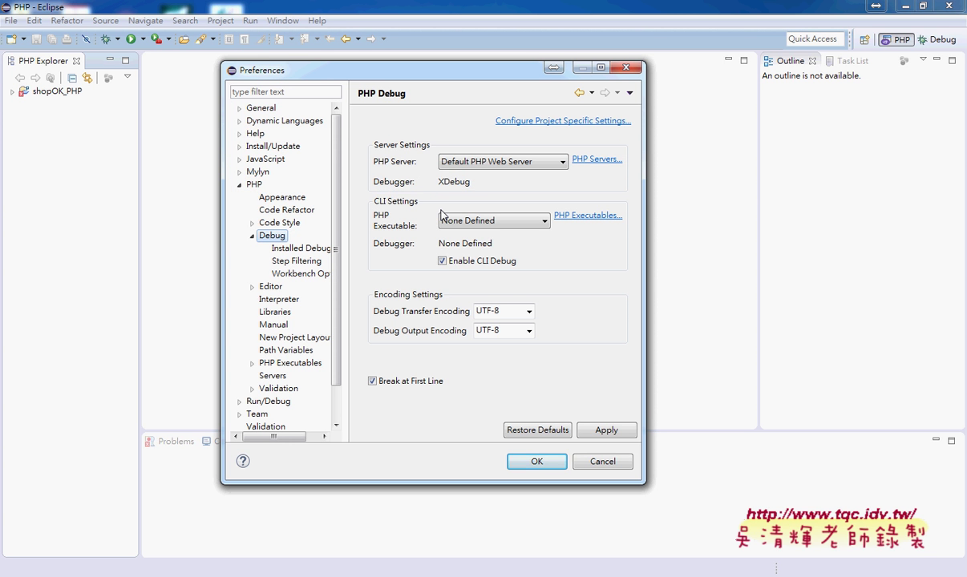
{"action": "left_click", "coordinate": [599, 160]}
{"action": "left_click", "coordinate": [491, 178]}
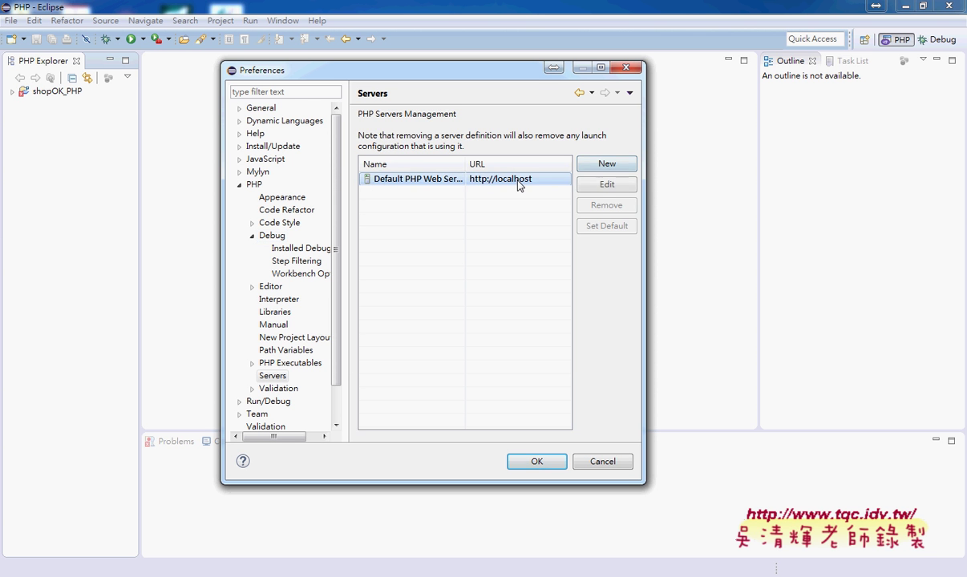
{"action": "left_click", "coordinate": [607, 185]}
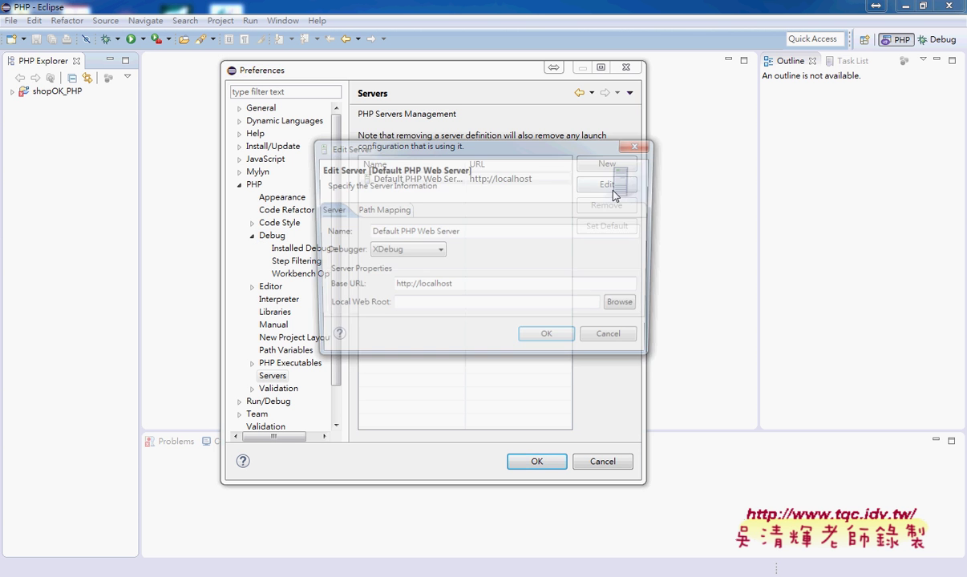
Switch the Default PHP Web Server's debugger to Zend Debugger
{"action": "left_click", "coordinate": [407, 252]}
{"action": "left_click", "coordinate": [408, 274]}
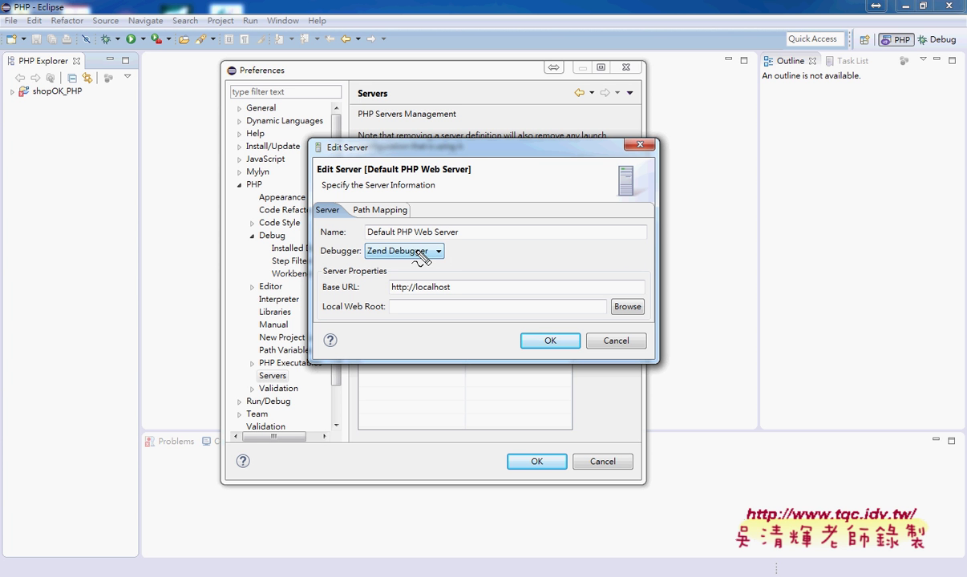
{"action": "mouse_move", "coordinate": [417, 261]}
{"action": "left_mouse_down"}
{"action": "mouse_move", "coordinate": [373, 258]}
{"action": "mouse_move", "coordinate": [425, 224]}
{"action": "mouse_move", "coordinate": [437, 257]}
{"action": "left_mouse_up"}
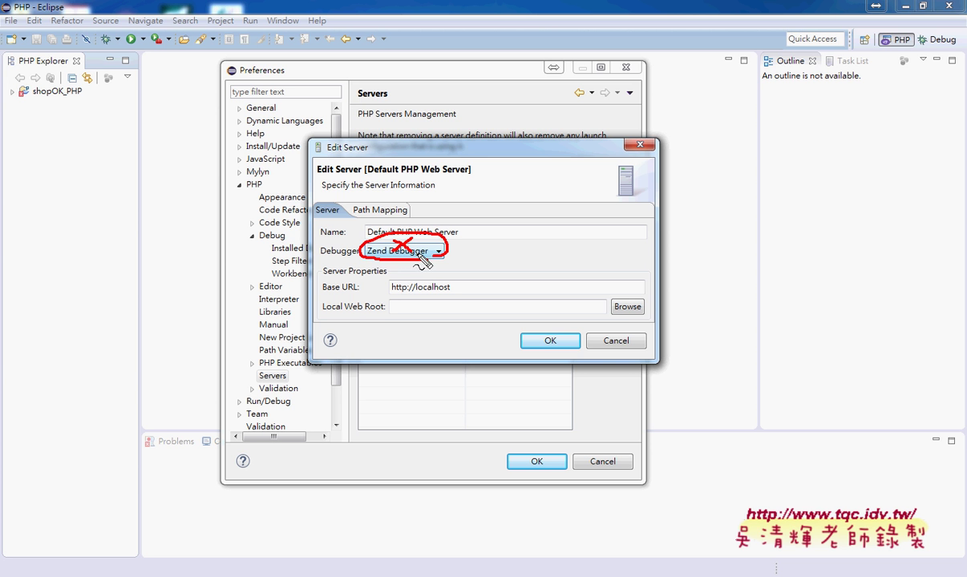
{"action": "key", "text": "Escape"}
Set the Default PHP Web Server's debugger to XDebug and save the server settings
{"action": "left_click", "coordinate": [420, 257]}
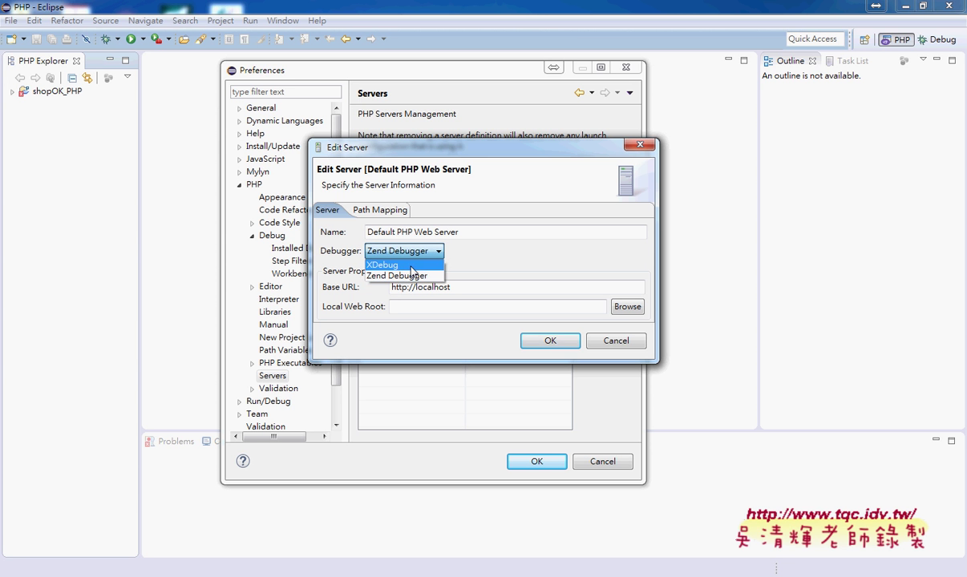
{"action": "left_click", "coordinate": [393, 262]}
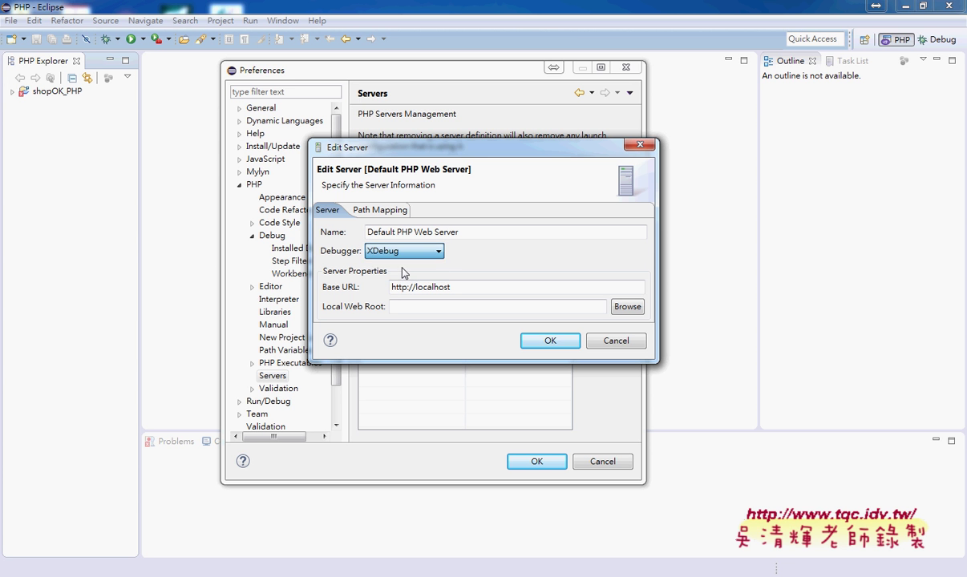
{"action": "left_click", "coordinate": [553, 343]}
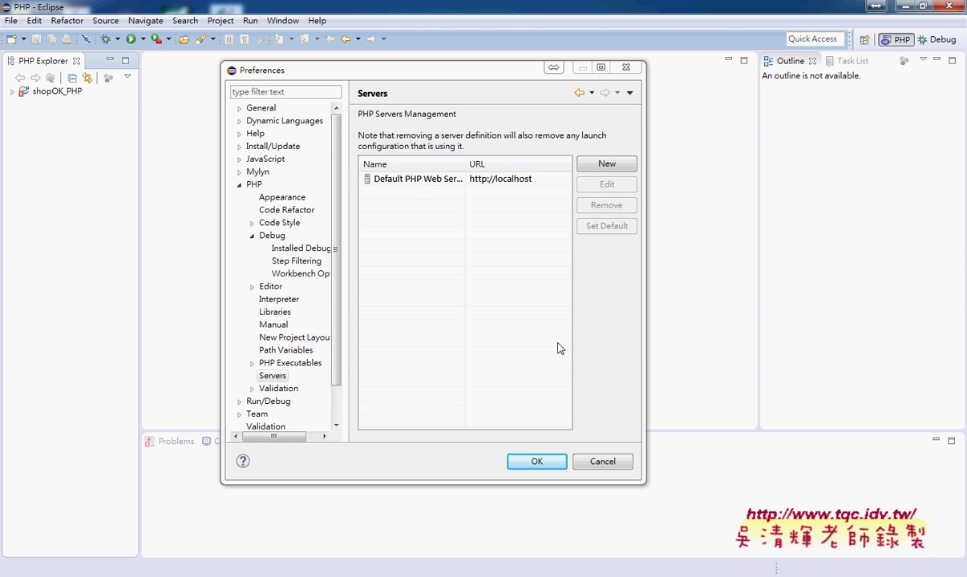
Check the server debugger on the PHP Debug page and confirm the preferences
{"action": "left_click", "coordinate": [277, 235]}
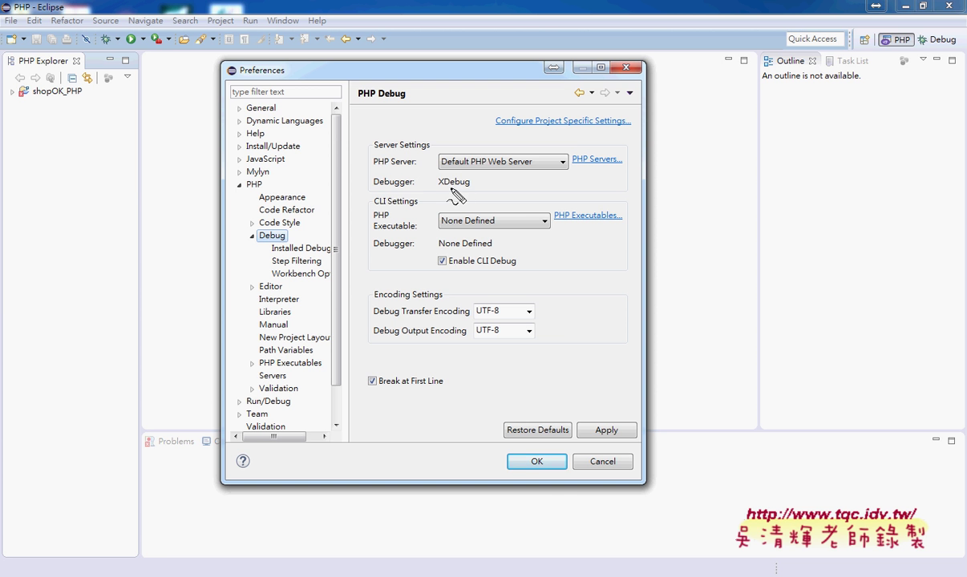
{"action": "mouse_move", "coordinate": [470, 195]}
{"action": "left_mouse_down"}
{"action": "mouse_move", "coordinate": [431, 186]}
{"action": "mouse_move", "coordinate": [450, 173]}
{"action": "mouse_move", "coordinate": [486, 180]}
{"action": "left_mouse_up"}
{"action": "key", "text": "Escape"}
{"action": "left_click", "coordinate": [557, 462]}
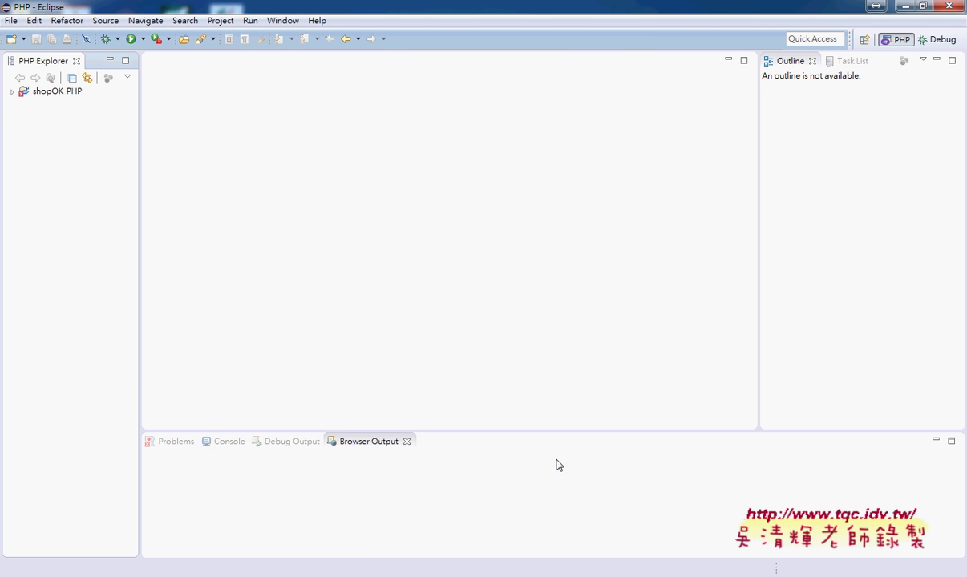
Bring up the XAMPP Control Panel, then minimize Eclipse and switch to the File Explorer window showing XAMPP563's php folder
{"action": "left_click", "coordinate": [335, 570]}
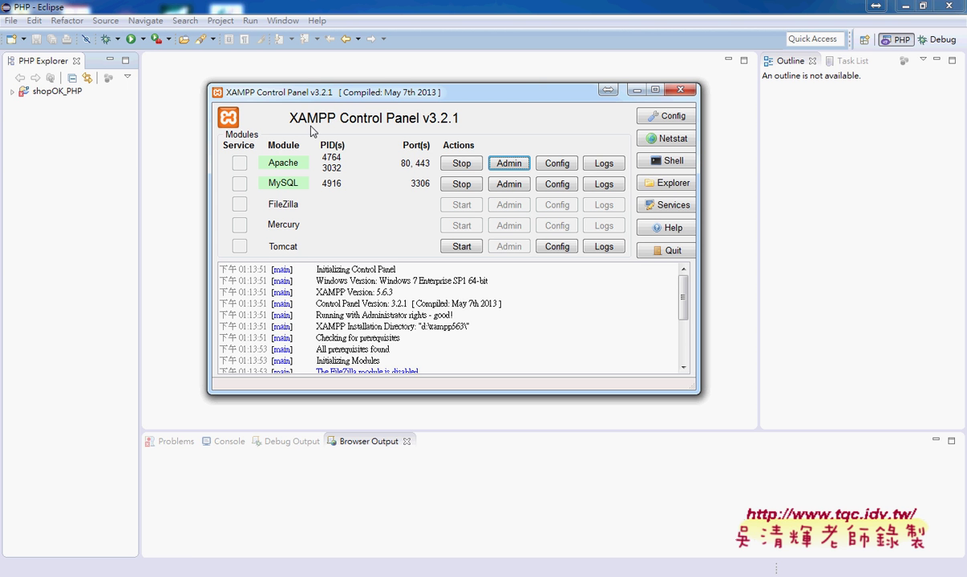
{"action": "left_click", "coordinate": [906, 7]}
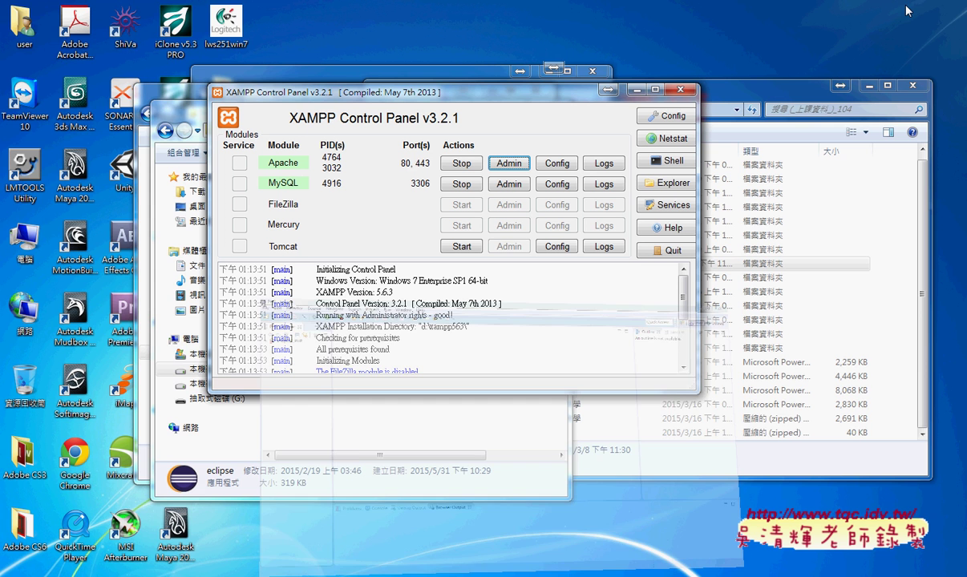
{"action": "left_click_drag", "start_coordinate": [192, 113], "coordinate": [138, 102]}
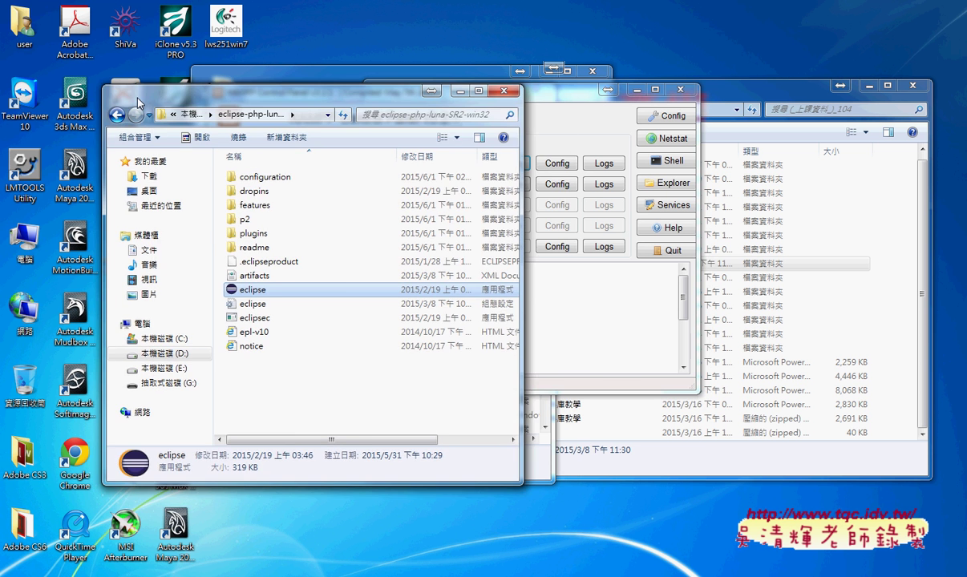
{"action": "left_click", "coordinate": [430, 90]}
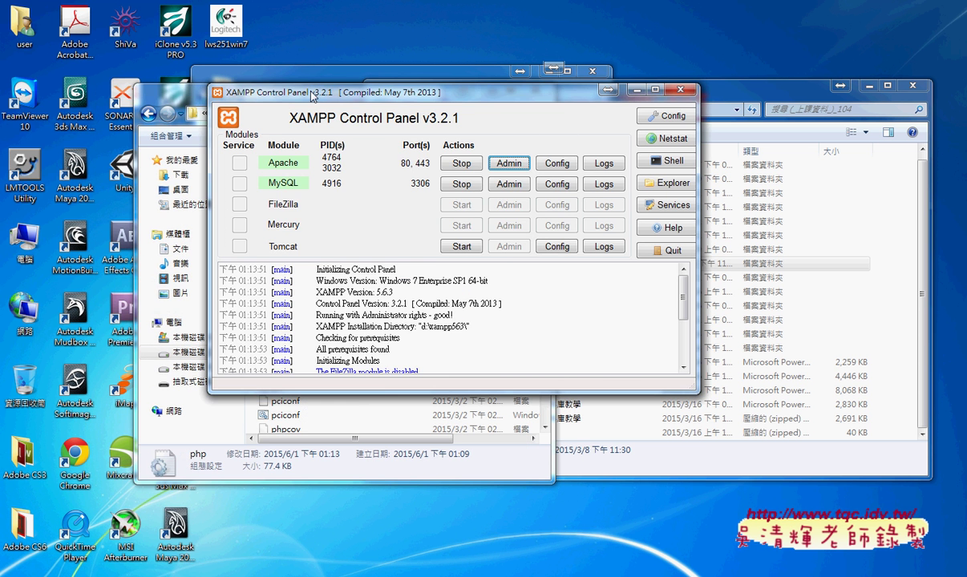
{"action": "left_click", "coordinate": [199, 102]}
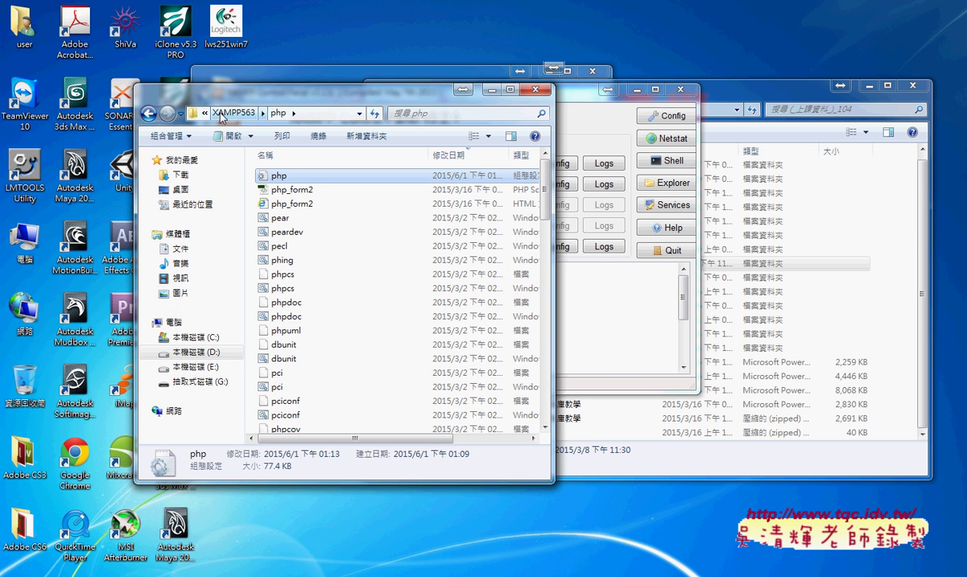
Go up to drive D and browse back into the php folder inside XAMPP563
{"action": "left_click", "coordinate": [222, 115]}
{"action": "left_click", "coordinate": [213, 113]}
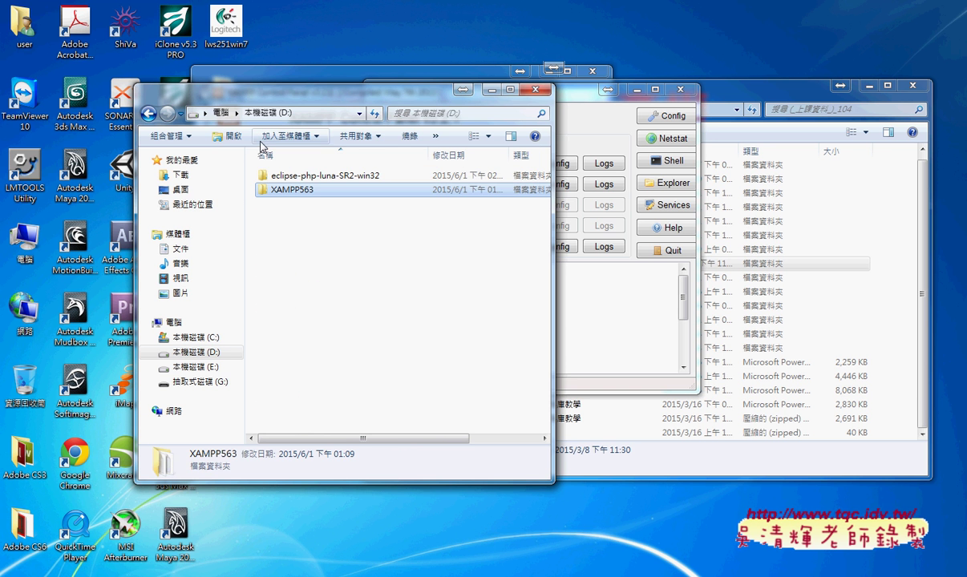
{"action": "double_click", "coordinate": [303, 196]}
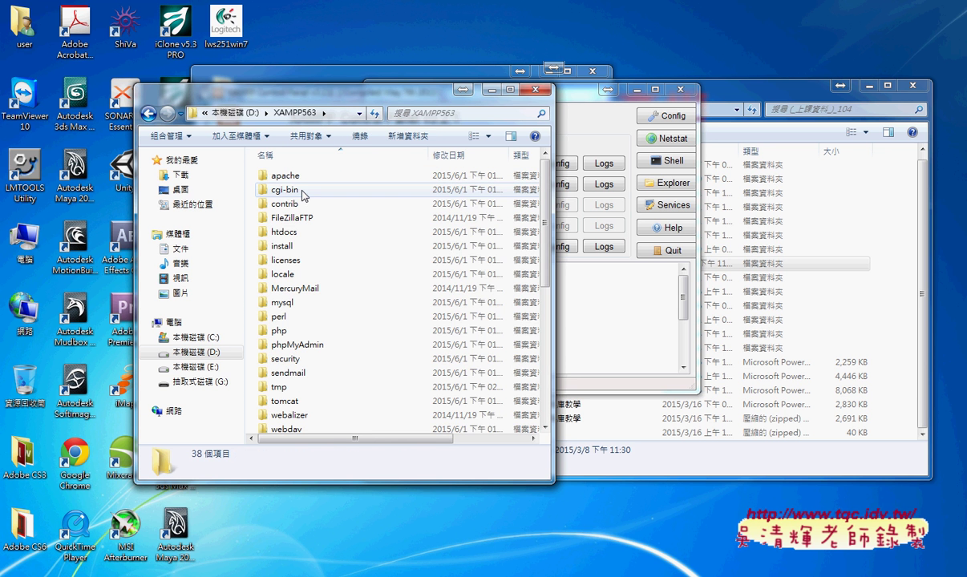
{"action": "double_click", "coordinate": [288, 333]}
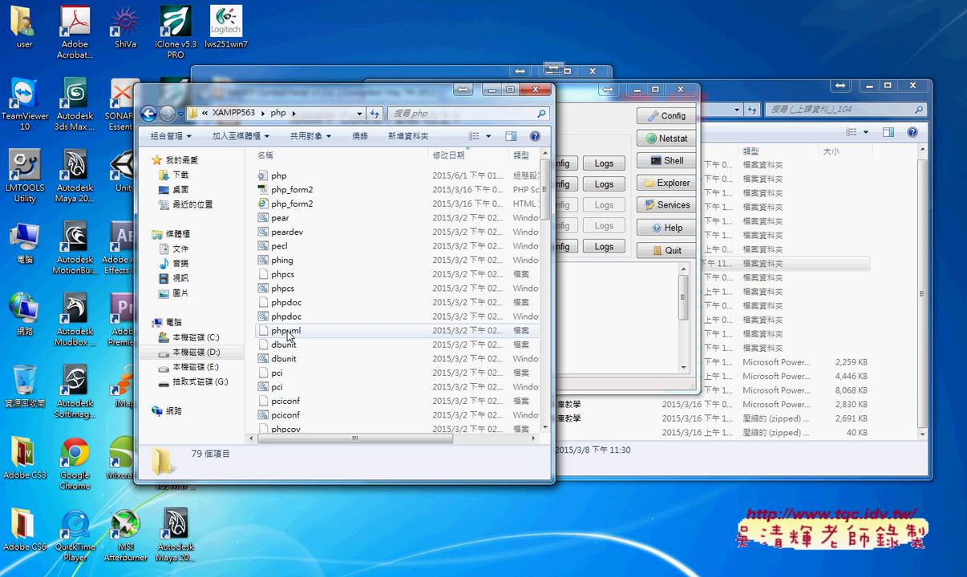
Sort the php folder by name and select the php GIF image among the files named php
{"action": "left_click", "coordinate": [313, 156]}
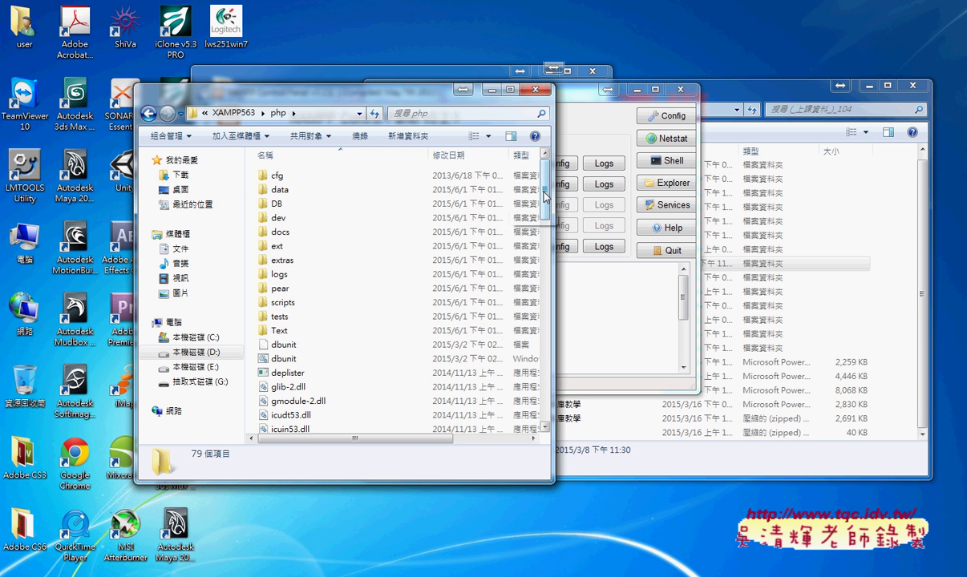
{"action": "left_click_drag", "start_coordinate": [545, 196], "coordinate": [558, 301]}
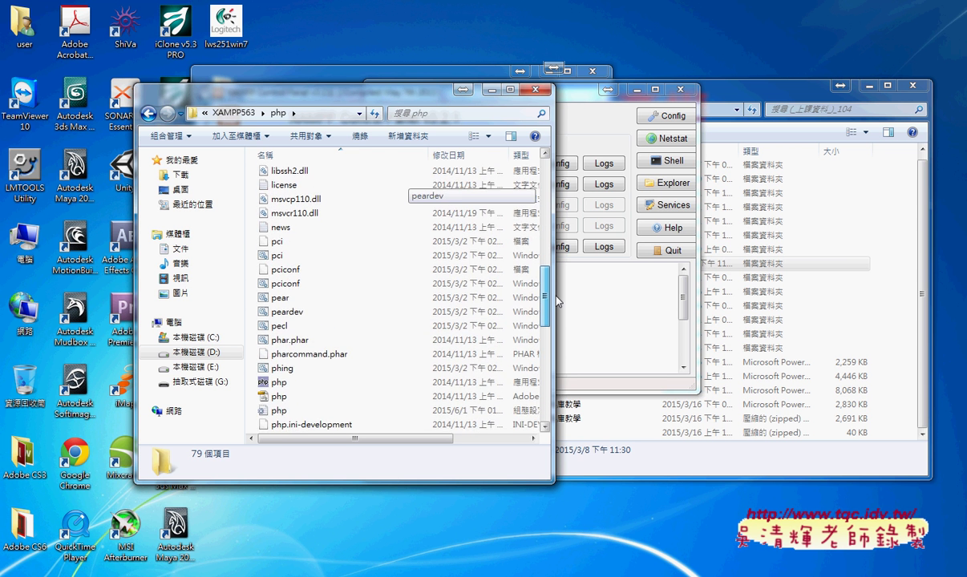
{"action": "scroll", "coordinate": [523, 286], "scroll_direction": "down", "scroll_amount": 3}
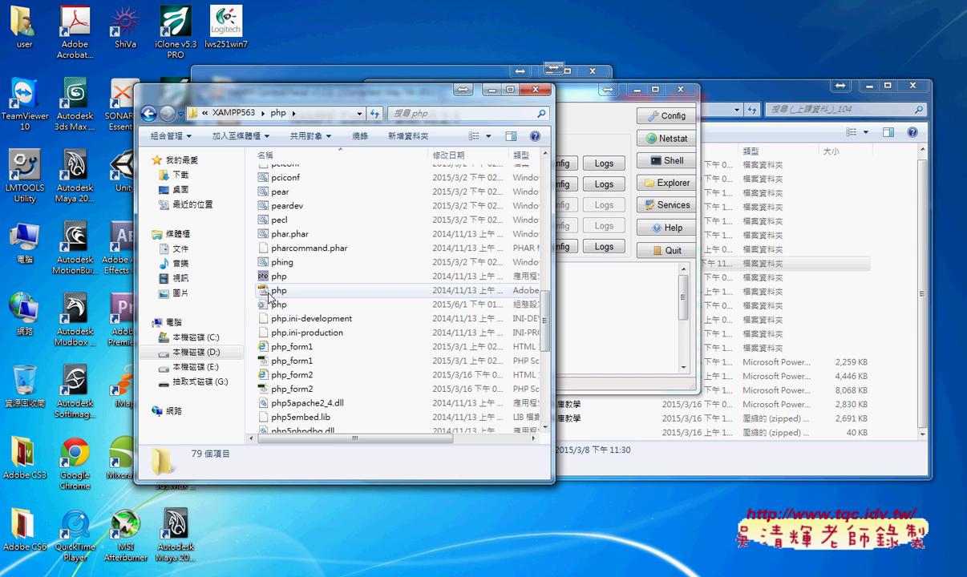
{"action": "left_click", "coordinate": [271, 292]}
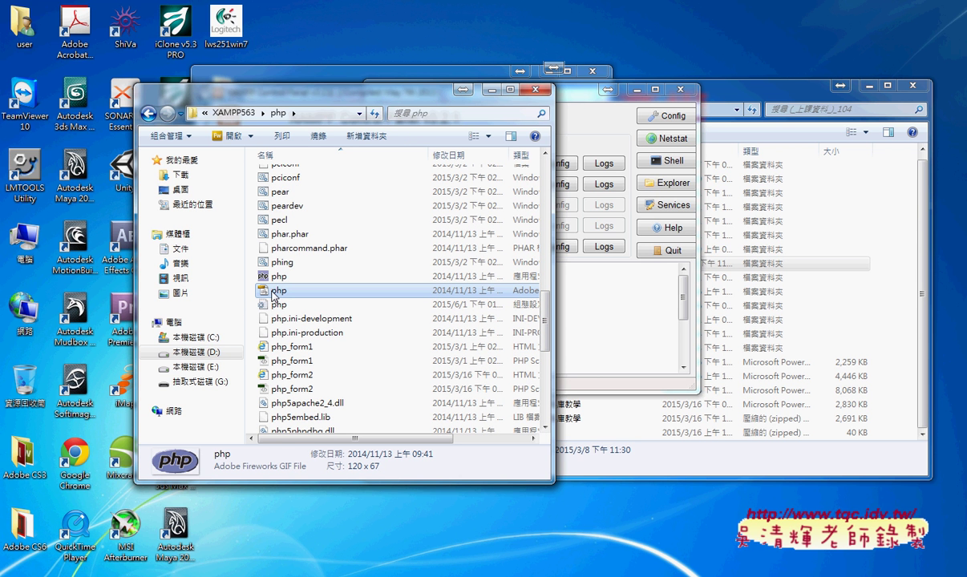
{"action": "mouse_move", "coordinate": [272, 295]}
{"action": "left_mouse_down"}
{"action": "mouse_move", "coordinate": [256, 281]}
{"action": "mouse_move", "coordinate": [293, 285]}
{"action": "mouse_move", "coordinate": [290, 300]}
{"action": "left_mouse_up"}
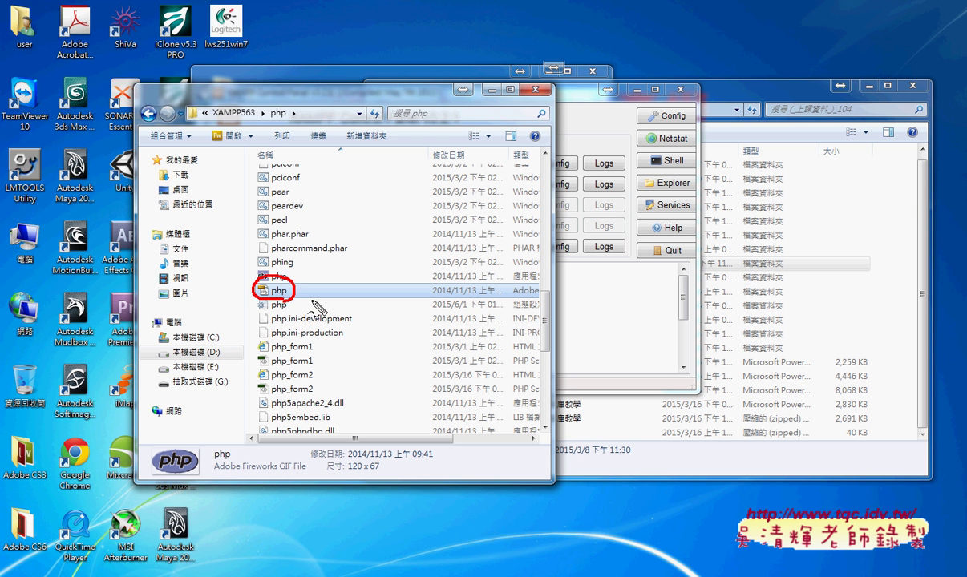
{"action": "key", "text": "Escape"}
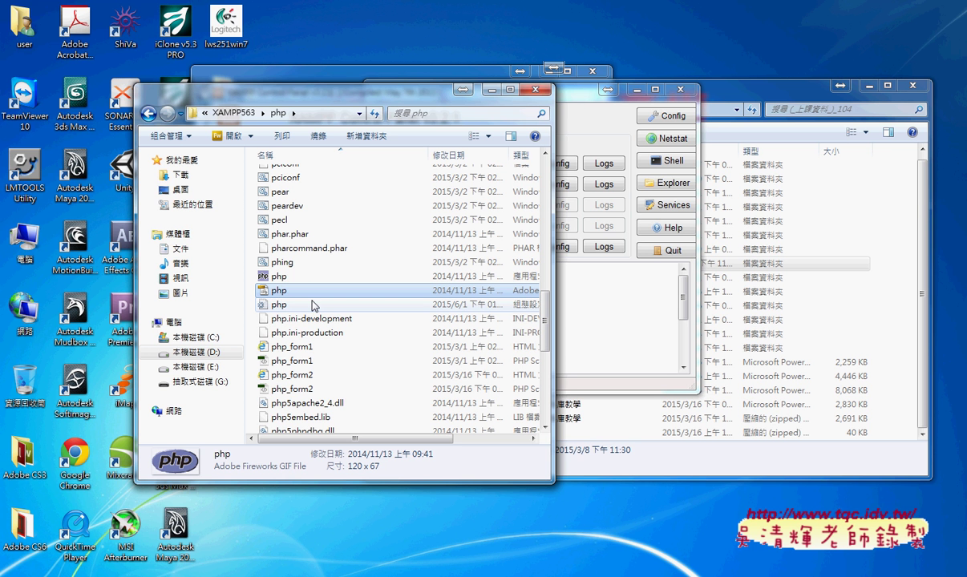
Turn off hiding of extensions for known file types in the folder options' view settings
{"action": "left_click", "coordinate": [168, 135]}
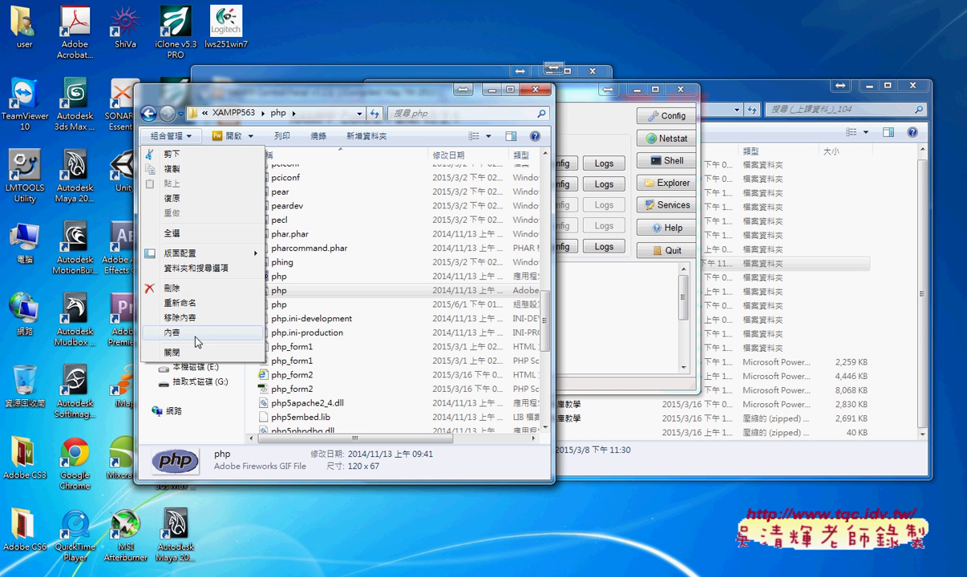
{"action": "left_click", "coordinate": [200, 269]}
{"action": "left_click", "coordinate": [197, 168]}
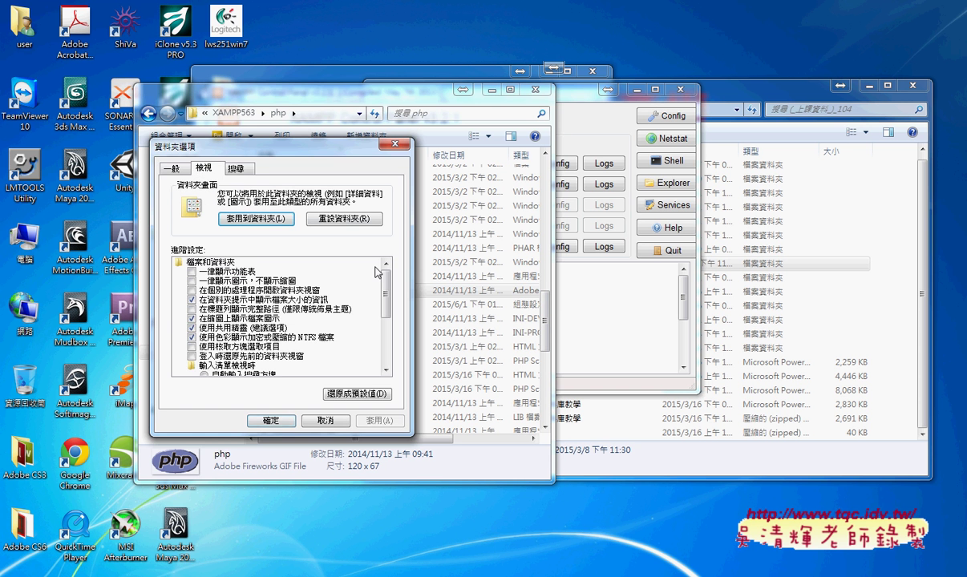
{"action": "scroll", "coordinate": [376, 273], "scroll_direction": "down", "scroll_amount": 4}
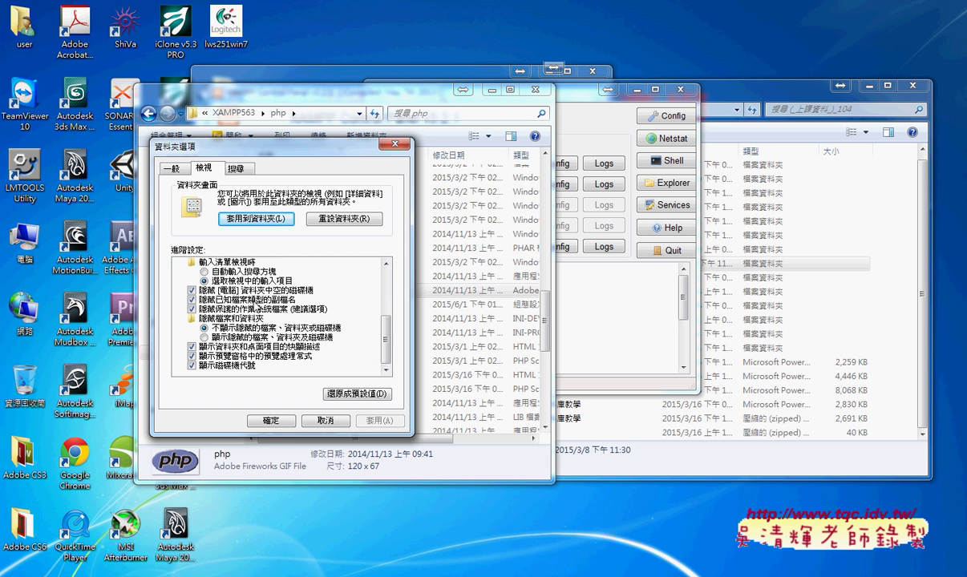
{"action": "left_click", "coordinate": [229, 299]}
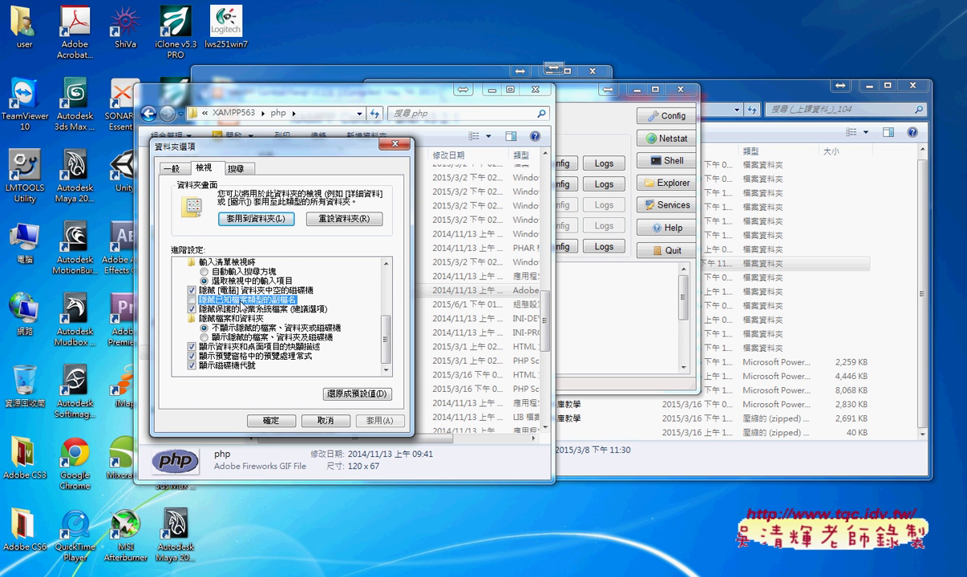
{"action": "left_click", "coordinate": [271, 421]}
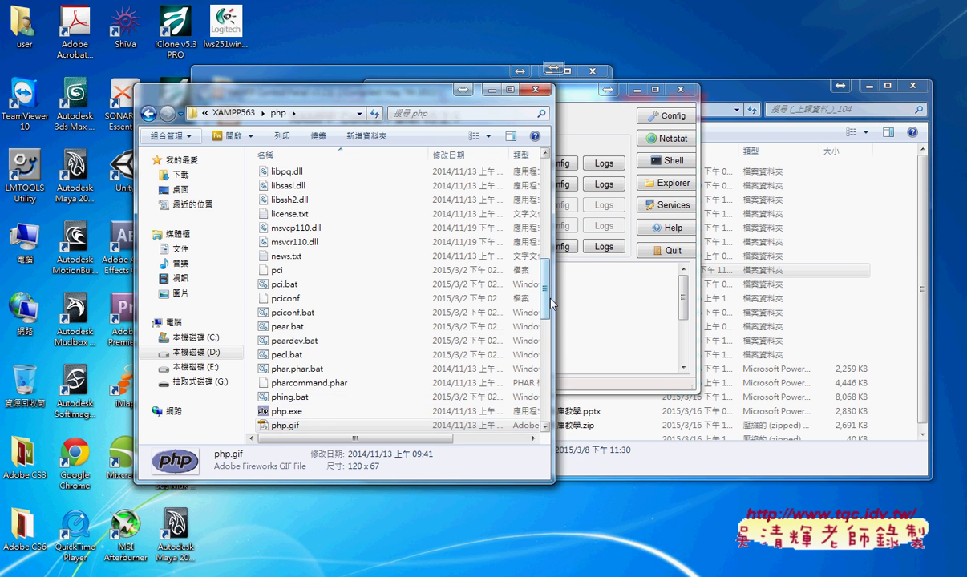
Open php.ini from the php folder for editing in Notepad
{"action": "left_click_drag", "start_coordinate": [545, 292], "coordinate": [546, 325]}
{"action": "left_click", "coordinate": [286, 312]}
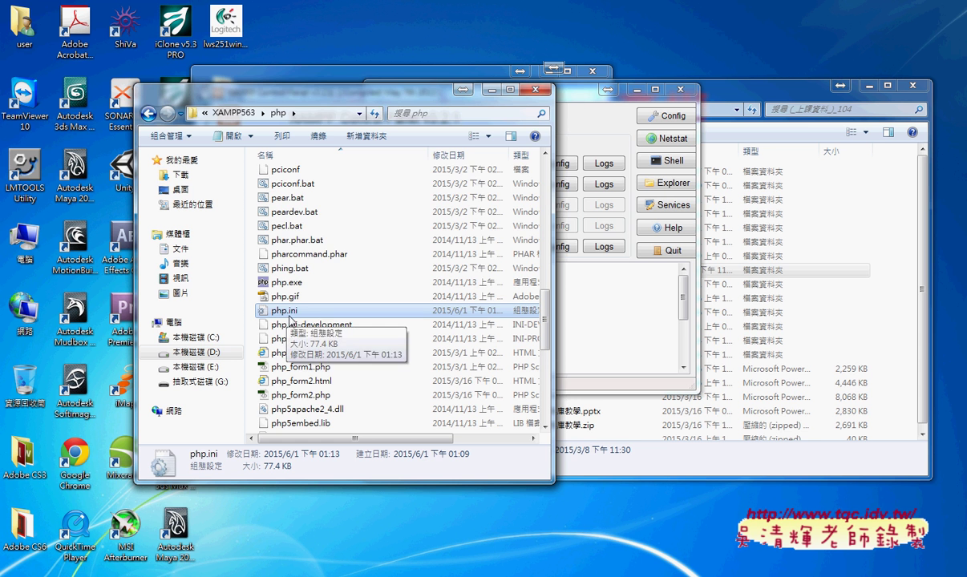
{"action": "right_click", "coordinate": [290, 313]}
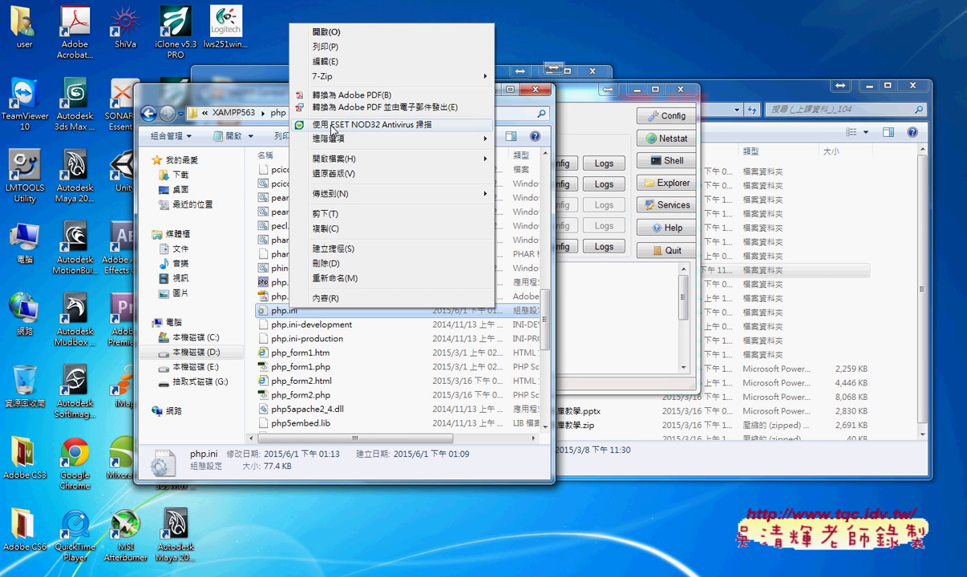
{"action": "left_click", "coordinate": [325, 61]}
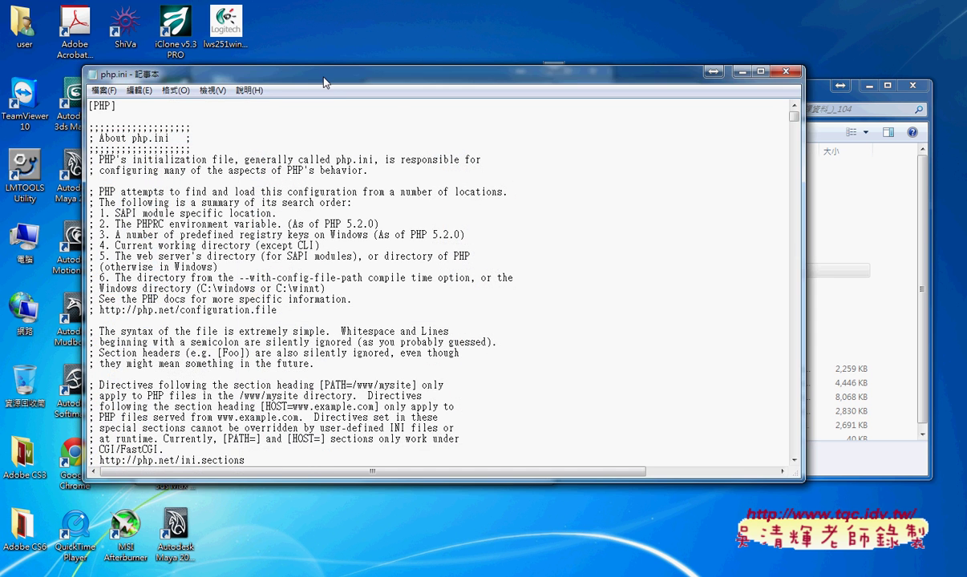
Go to the [XDebug] section at the end of php.ini and select its heading
{"action": "left_click_drag", "start_coordinate": [328, 71], "coordinate": [293, 51]}
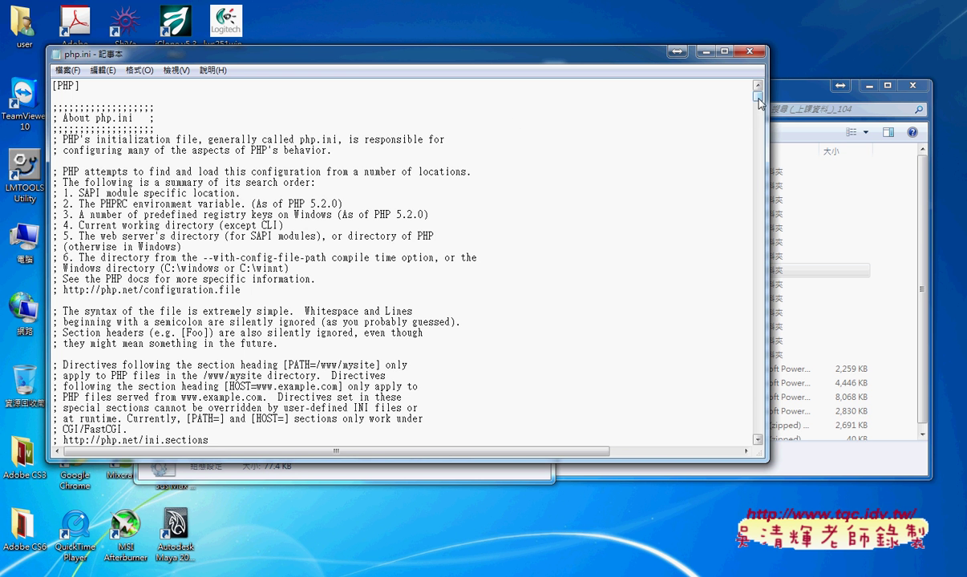
{"action": "left_click_drag", "start_coordinate": [757, 95], "coordinate": [778, 459]}
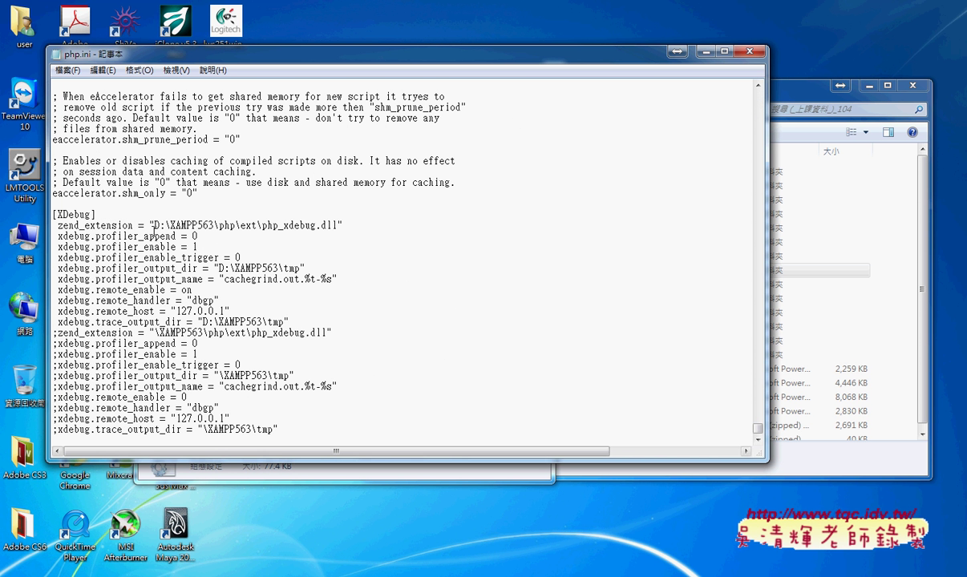
{"action": "left_click_drag", "start_coordinate": [97, 213], "coordinate": [56, 214]}
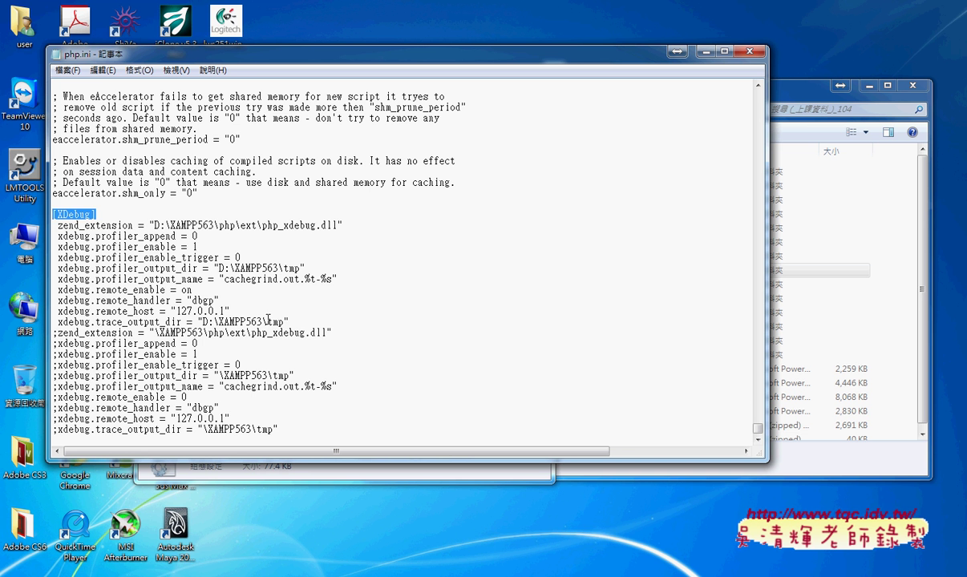
Delete the uncommented lines from zend_extension through xdebug.trace_output_dir under the [XDebug] heading in php.ini
{"action": "left_click_drag", "start_coordinate": [296, 319], "coordinate": [44, 221]}
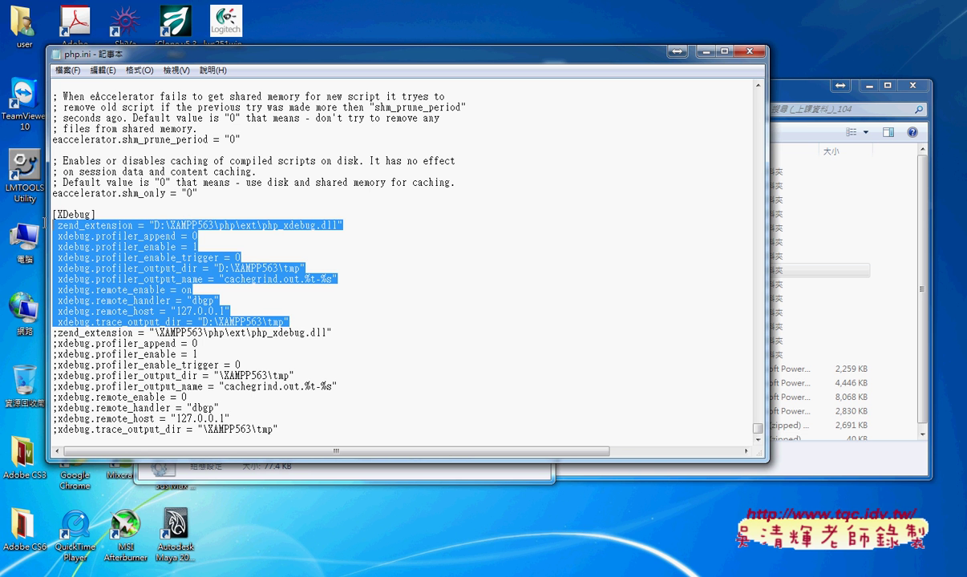
{"action": "key", "text": "Delete"}
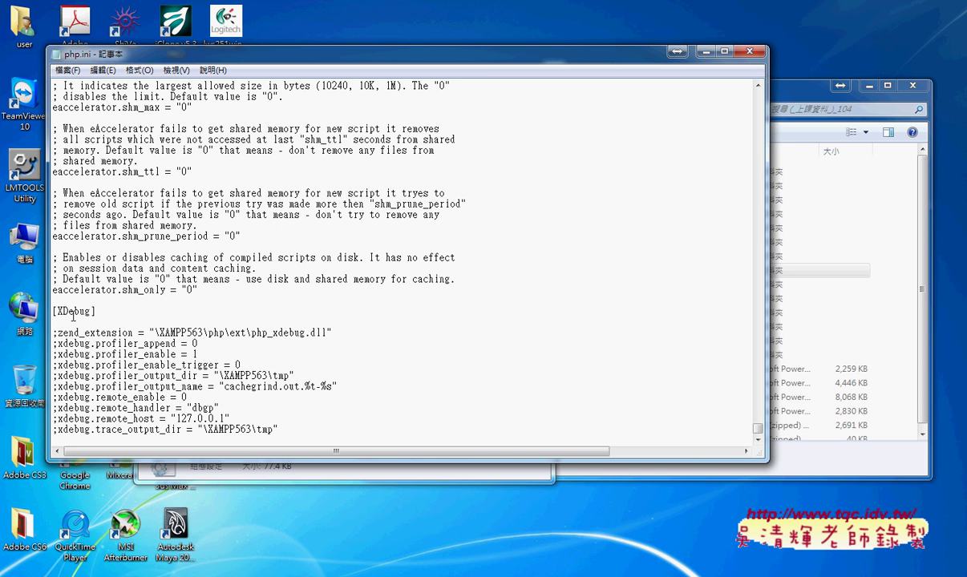
{"action": "type", "text": ";"}
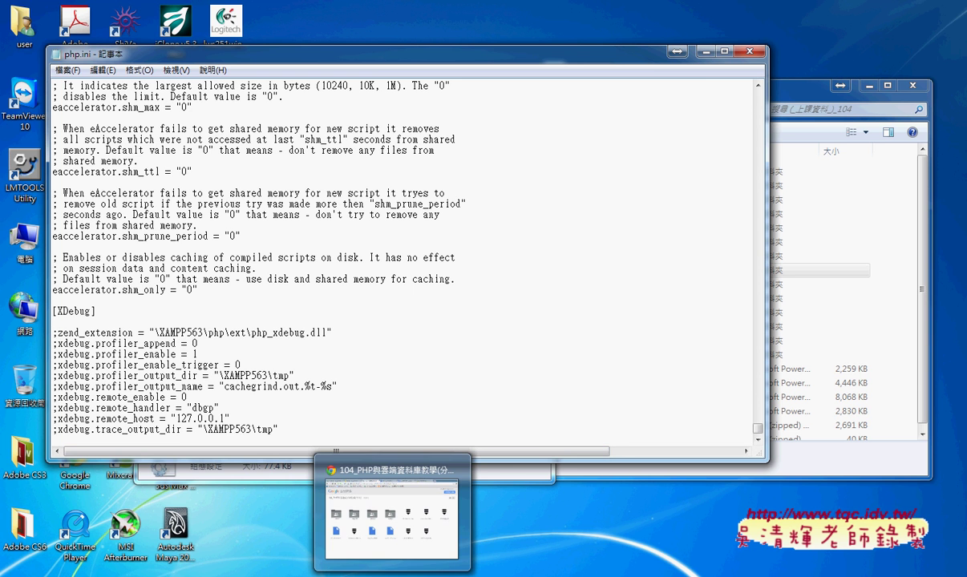
Switch to Chrome, enter the _雲端白板 folder of the shared Google Drive course folder and open the FAQ document's preview
{"action": "left_click", "coordinate": [402, 571]}
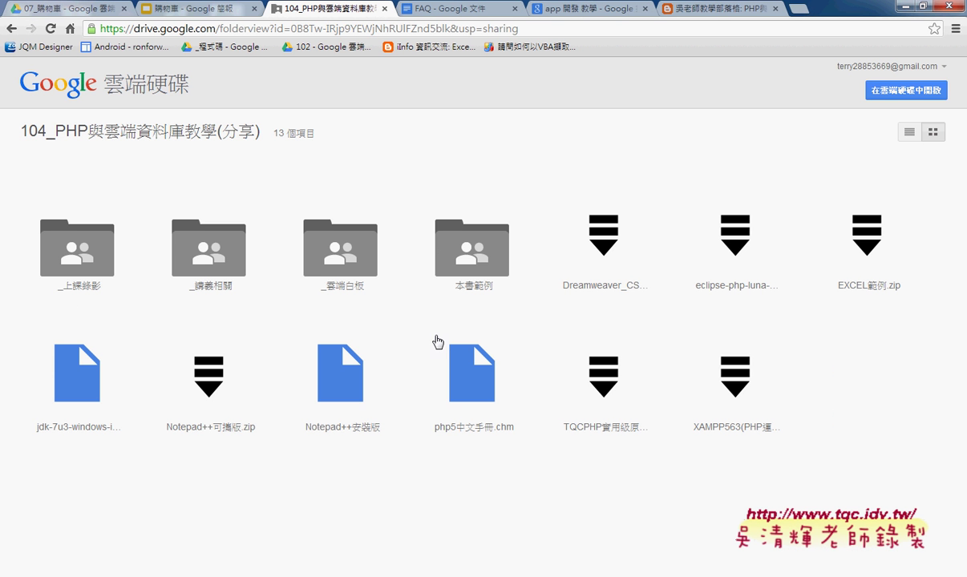
{"action": "left_click", "coordinate": [377, 242]}
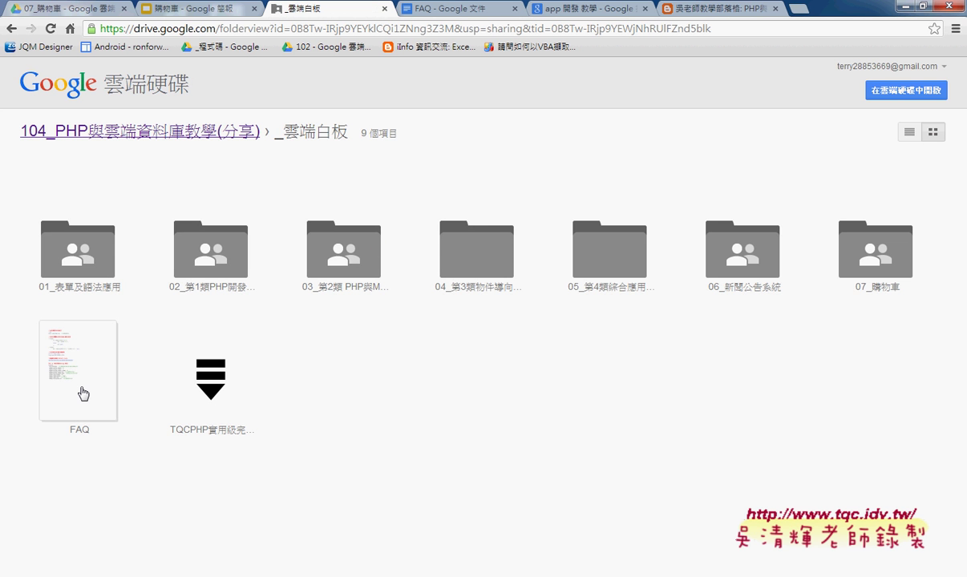
{"action": "left_click", "coordinate": [83, 394]}
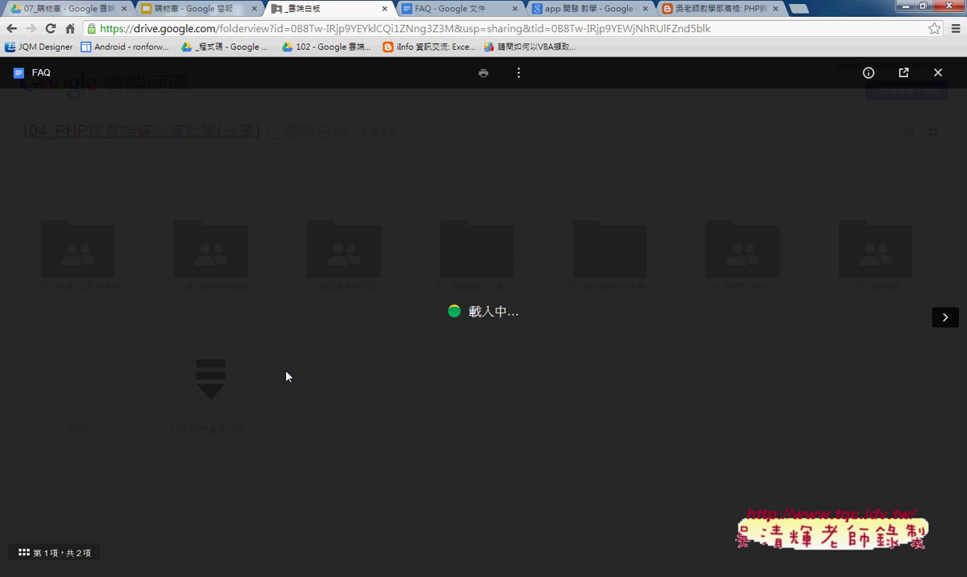
In the FAQ Google Docs document, select the zend_extension through xdebug.trace_output_dir lines under the heading about enabling XDebug in PHP.ini
{"action": "left_click", "coordinate": [453, 9]}
{"action": "scroll", "coordinate": [389, 331], "scroll_direction": "down", "scroll_amount": 2}
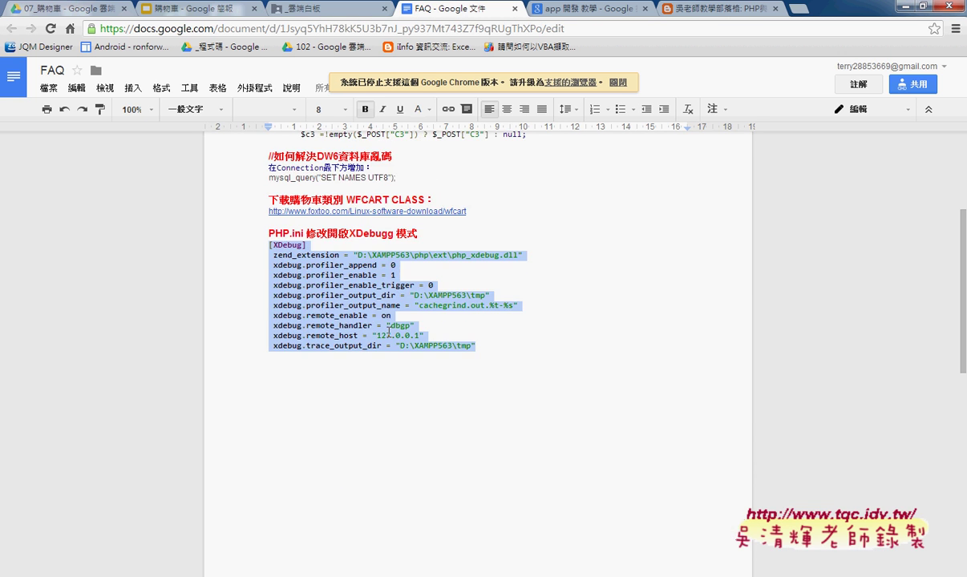
{"action": "left_click_drag", "start_coordinate": [270, 229], "coordinate": [414, 233]}
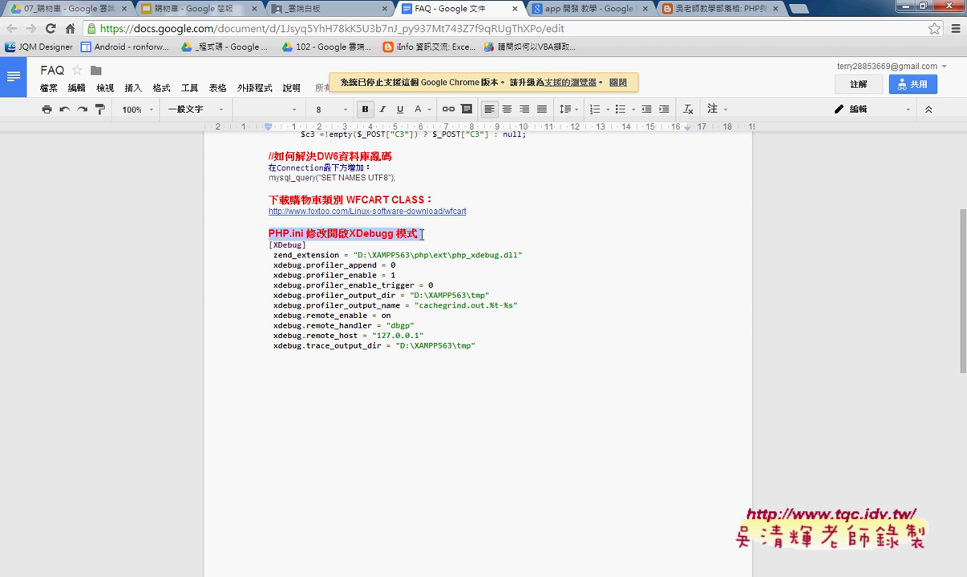
{"action": "left_click_drag", "start_coordinate": [476, 347], "coordinate": [244, 259]}
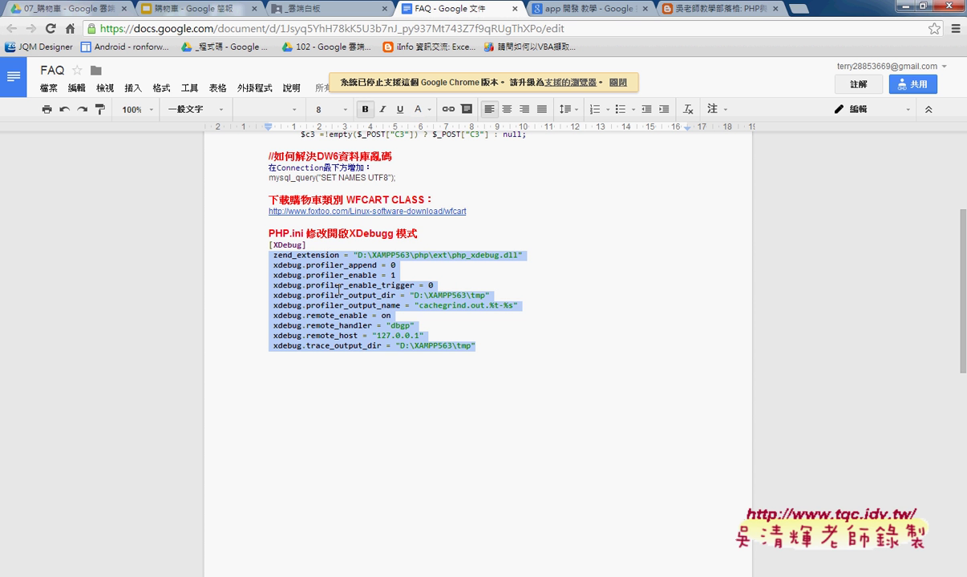
Switch to the php Notepad window, cut and repaste the uncommented setting lines under [XDebug], and select them again
{"action": "left_click", "coordinate": [476, 576]}
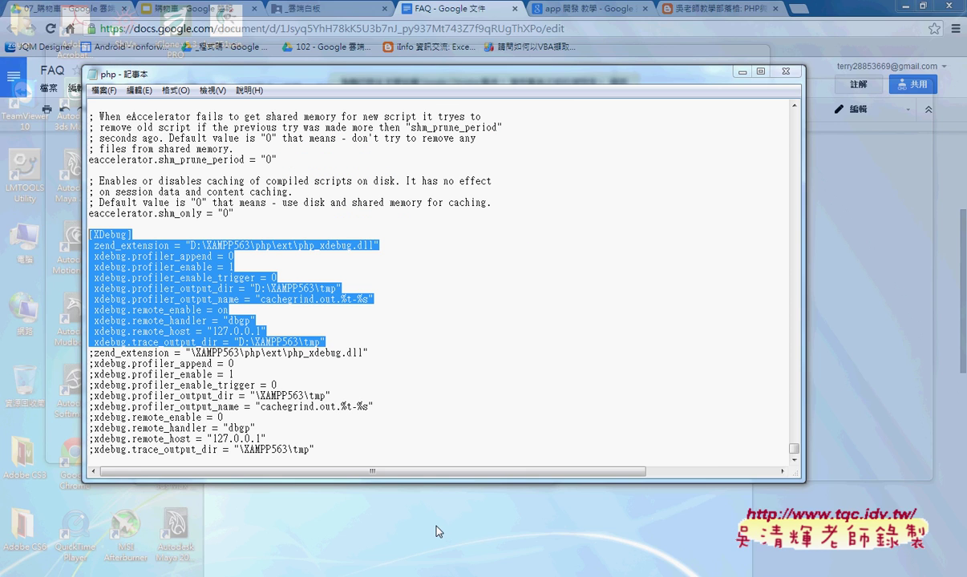
{"action": "left_click", "coordinate": [411, 496]}
{"action": "left_click", "coordinate": [161, 282]}
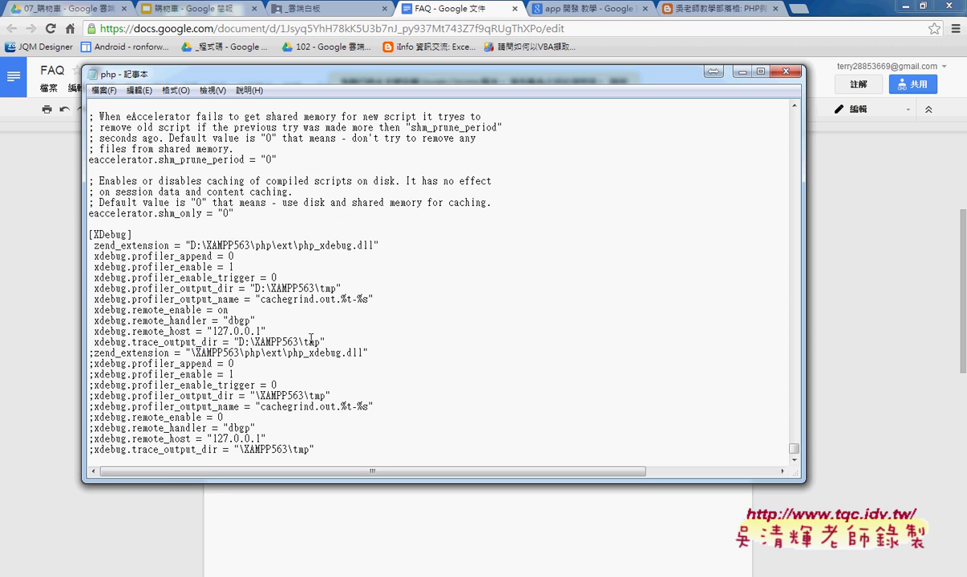
{"action": "left_click_drag", "start_coordinate": [343, 341], "coordinate": [87, 248]}
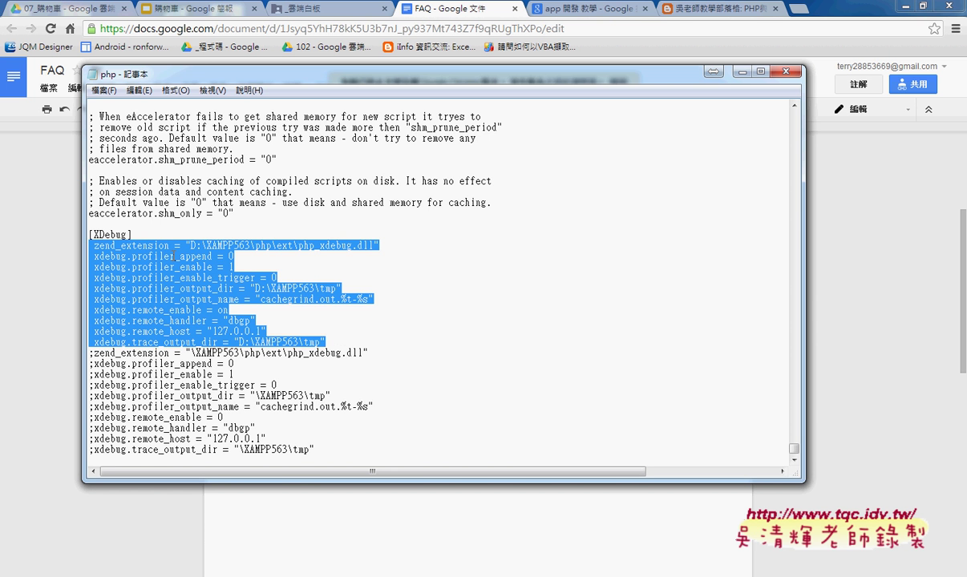
{"action": "key", "text": "ctrl+x"}
{"action": "key", "text": "ctrl+v"}
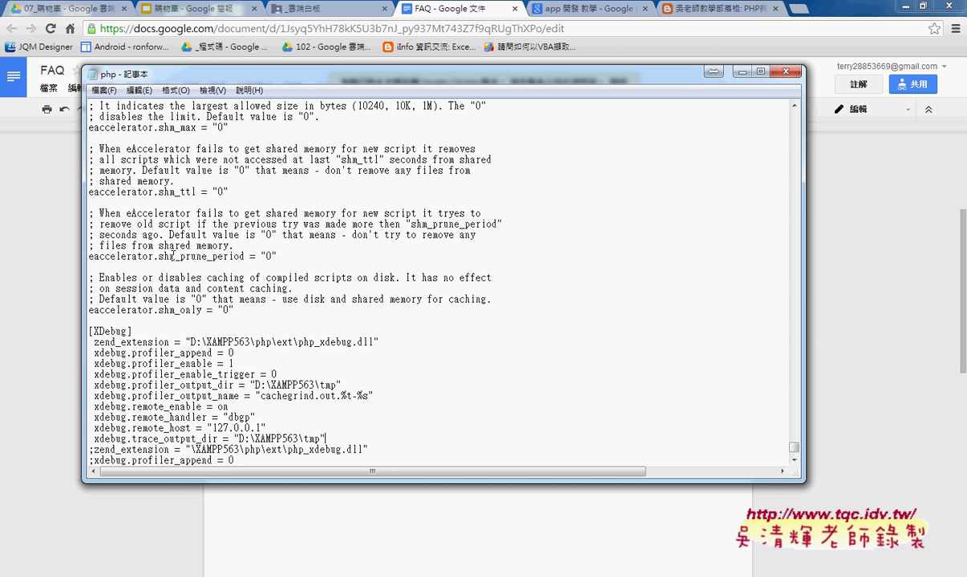
{"action": "scroll", "coordinate": [265, 281], "scroll_direction": "down", "scroll_amount": 3}
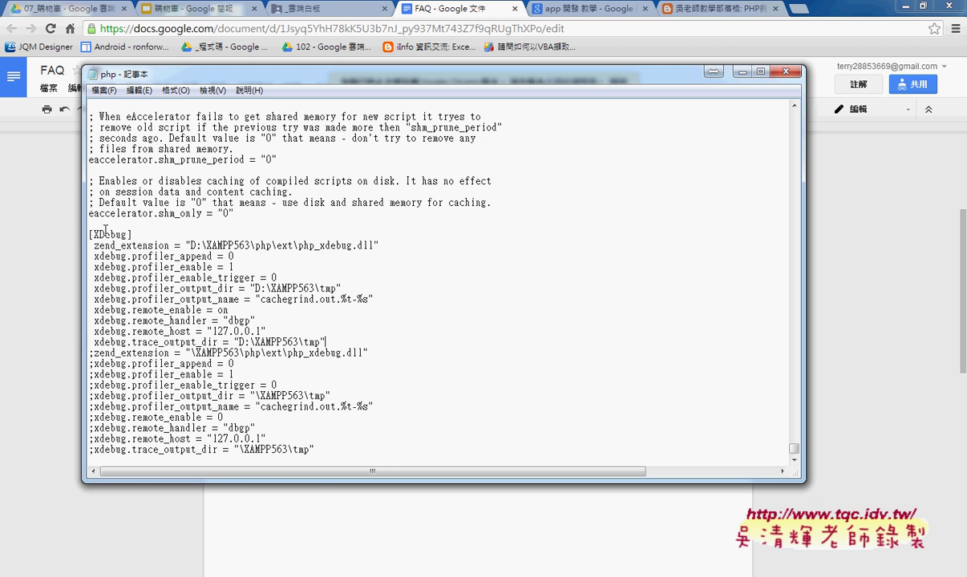
{"action": "left_click_drag", "start_coordinate": [345, 341], "coordinate": [87, 248]}
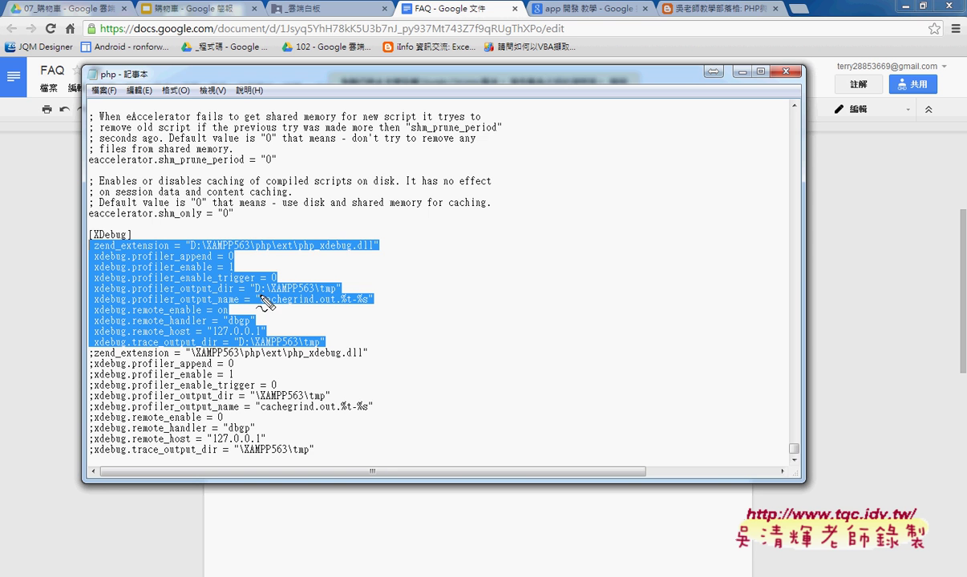
{"action": "left_click_drag", "start_coordinate": [186, 251], "coordinate": [247, 249]}
{"action": "mouse_move", "coordinate": [184, 205]}
{"action": "left_mouse_down"}
{"action": "mouse_move", "coordinate": [205, 207]}
{"action": "mouse_move", "coordinate": [216, 230]}
{"action": "mouse_move", "coordinate": [201, 217]}
{"action": "left_mouse_up"}
{"action": "left_click_drag", "start_coordinate": [216, 233], "coordinate": [232, 211]}
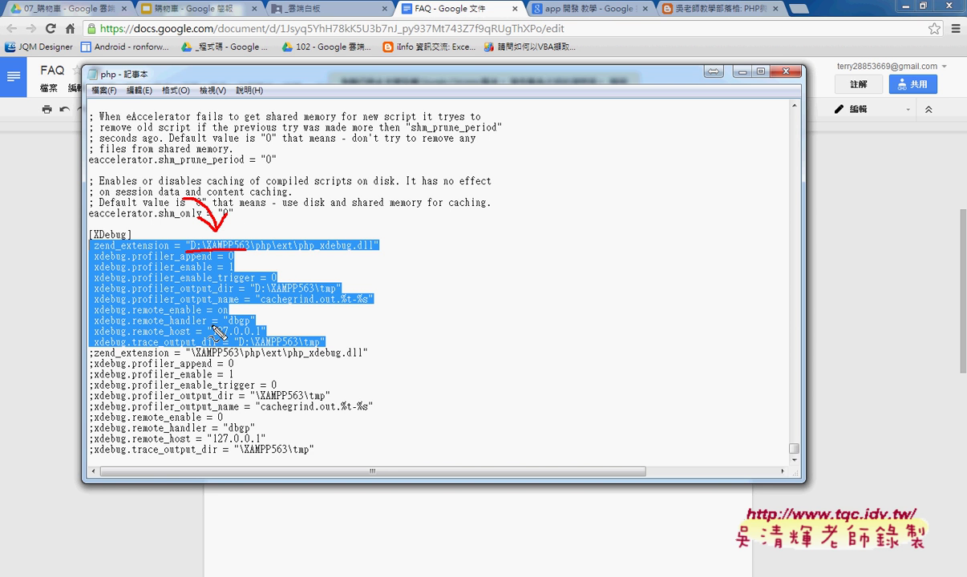
{"action": "left_click_drag", "start_coordinate": [237, 348], "coordinate": [292, 347]}
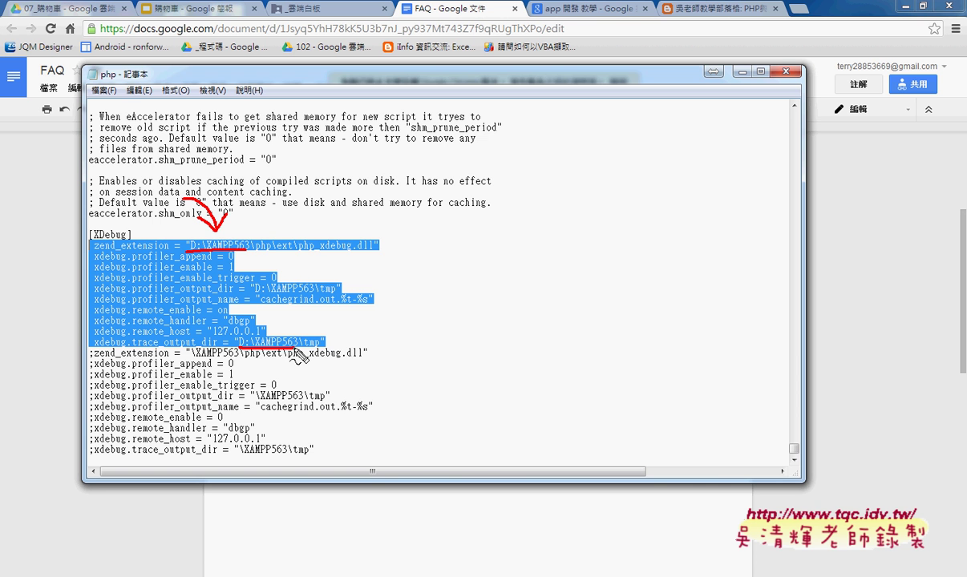
{"action": "mouse_move", "coordinate": [170, 386]}
{"action": "left_mouse_down"}
{"action": "mouse_move", "coordinate": [238, 348]}
{"action": "mouse_move", "coordinate": [218, 343]}
{"action": "mouse_move", "coordinate": [228, 362]}
{"action": "left_mouse_up"}
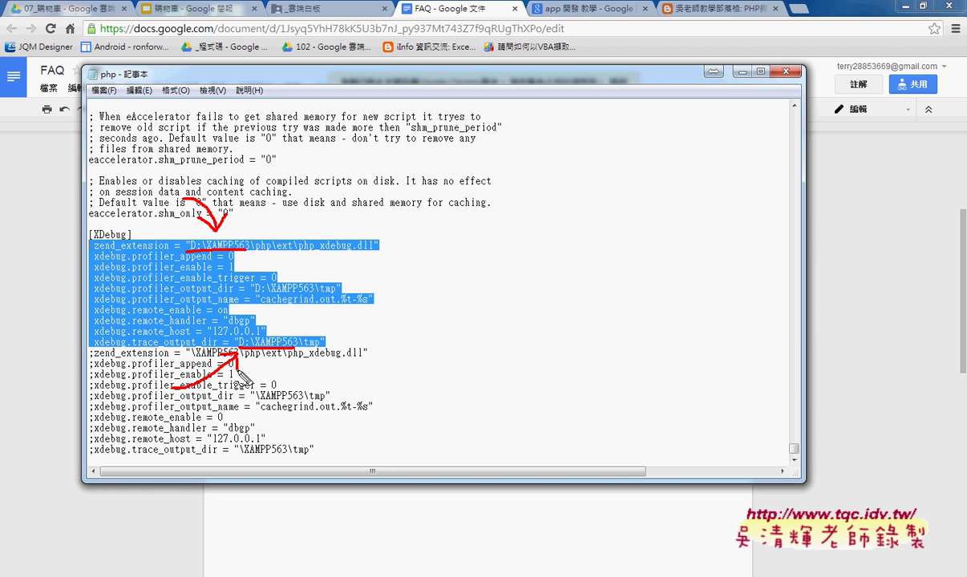